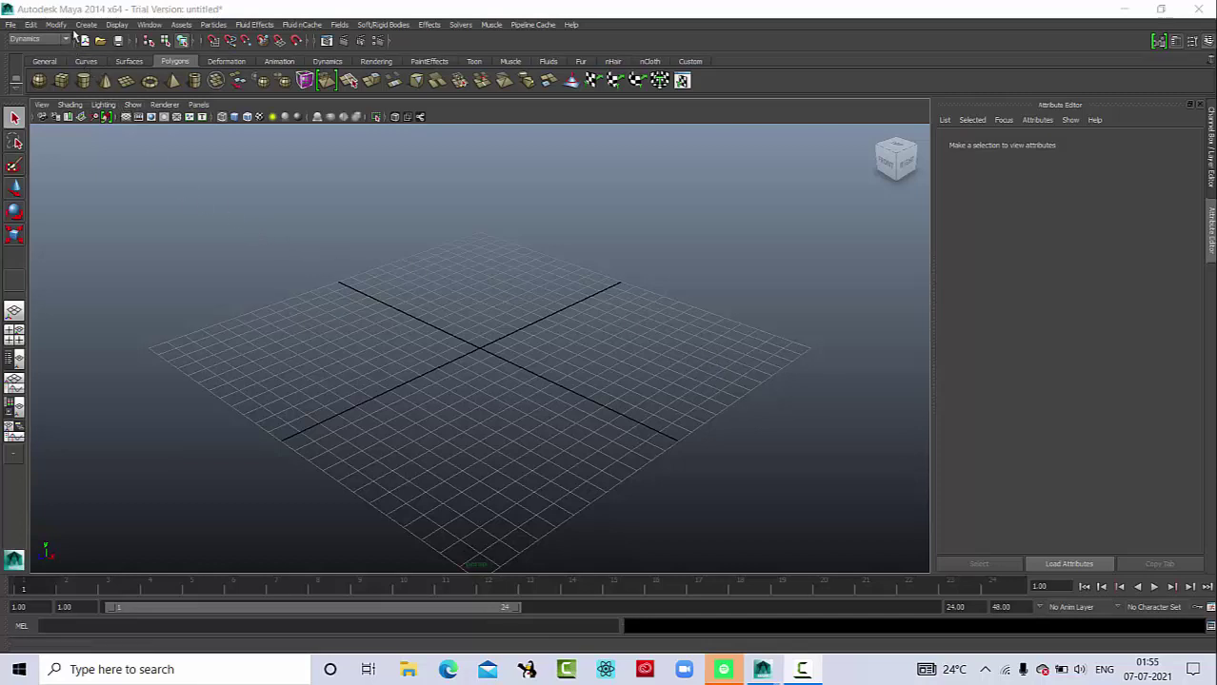
Open the Create menu to reach the CV Curve Tool and other curve tools.
left_click(87, 25)
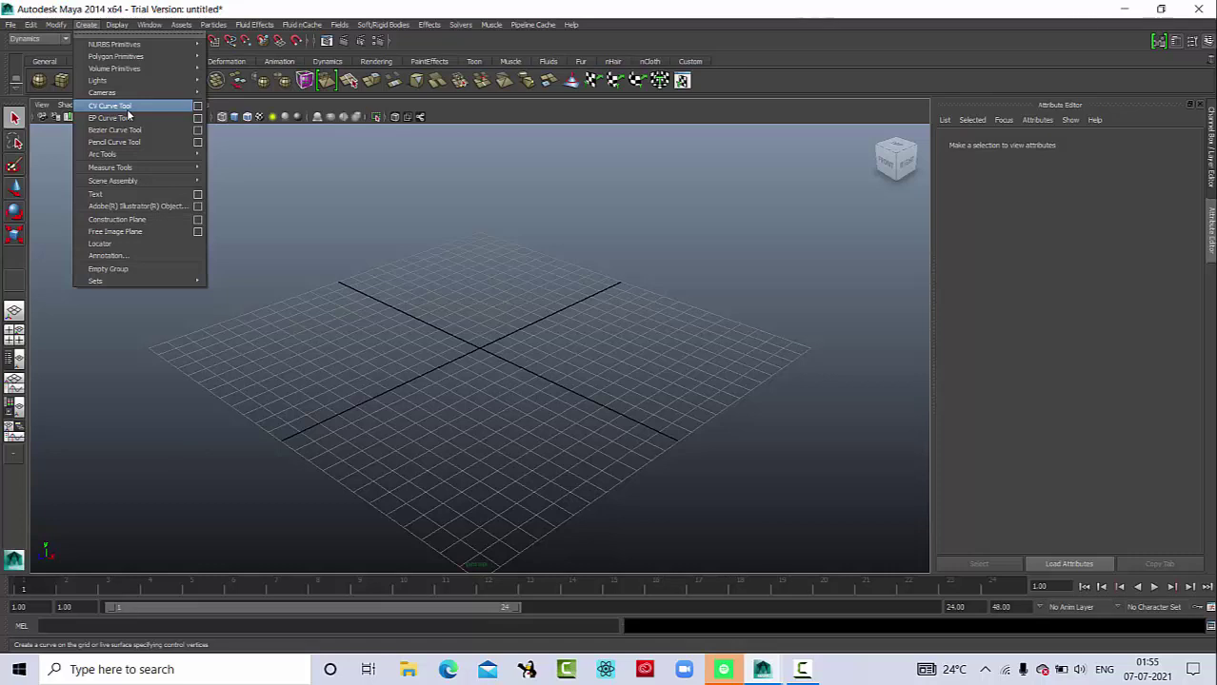
Start a CV curve with control points running rightward across the ground grid.
left_click(128, 108)
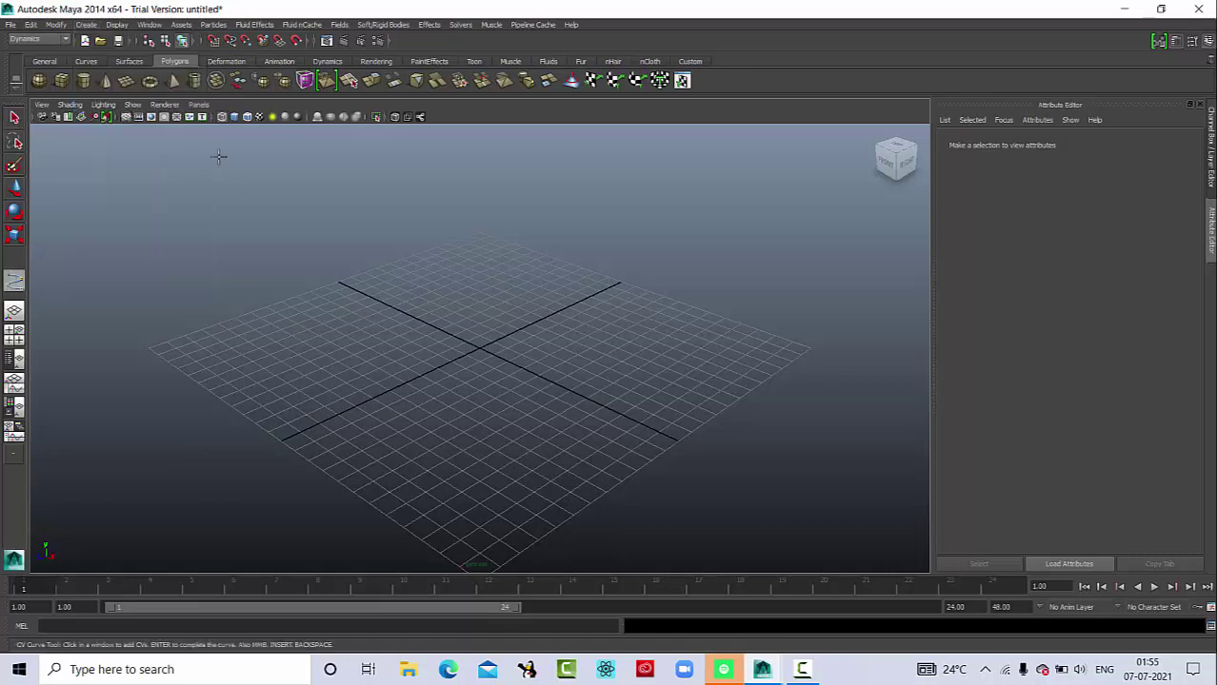
left_click(300, 332)
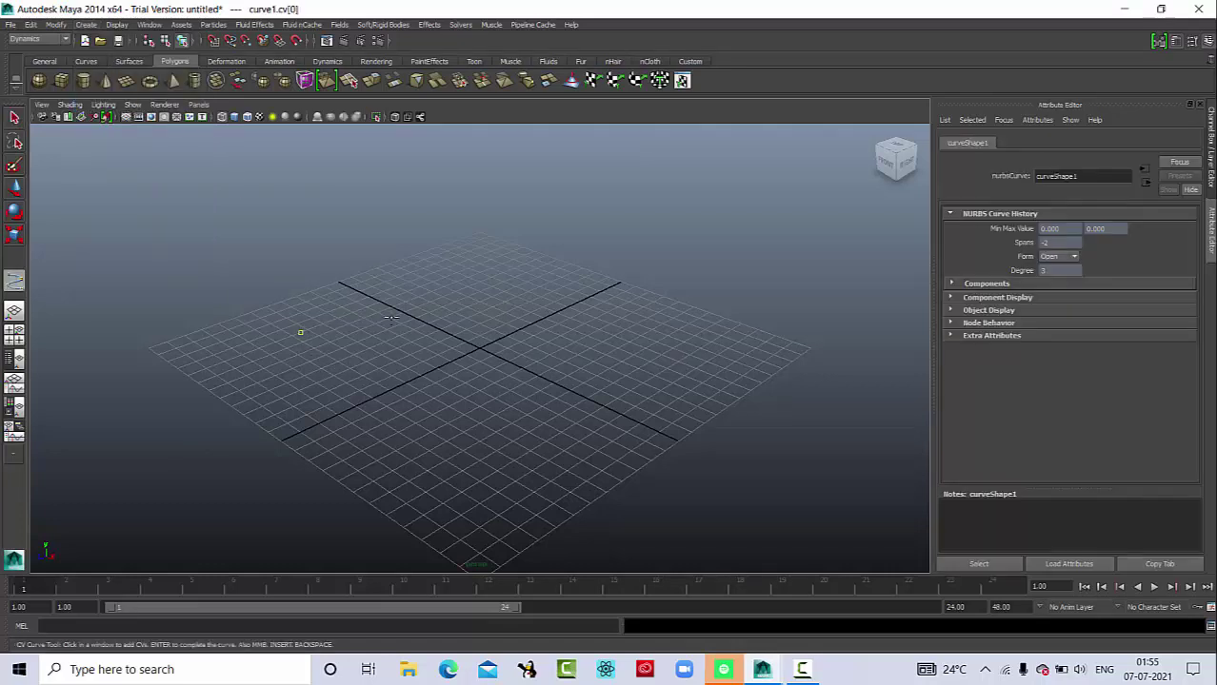
left_click(400, 315)
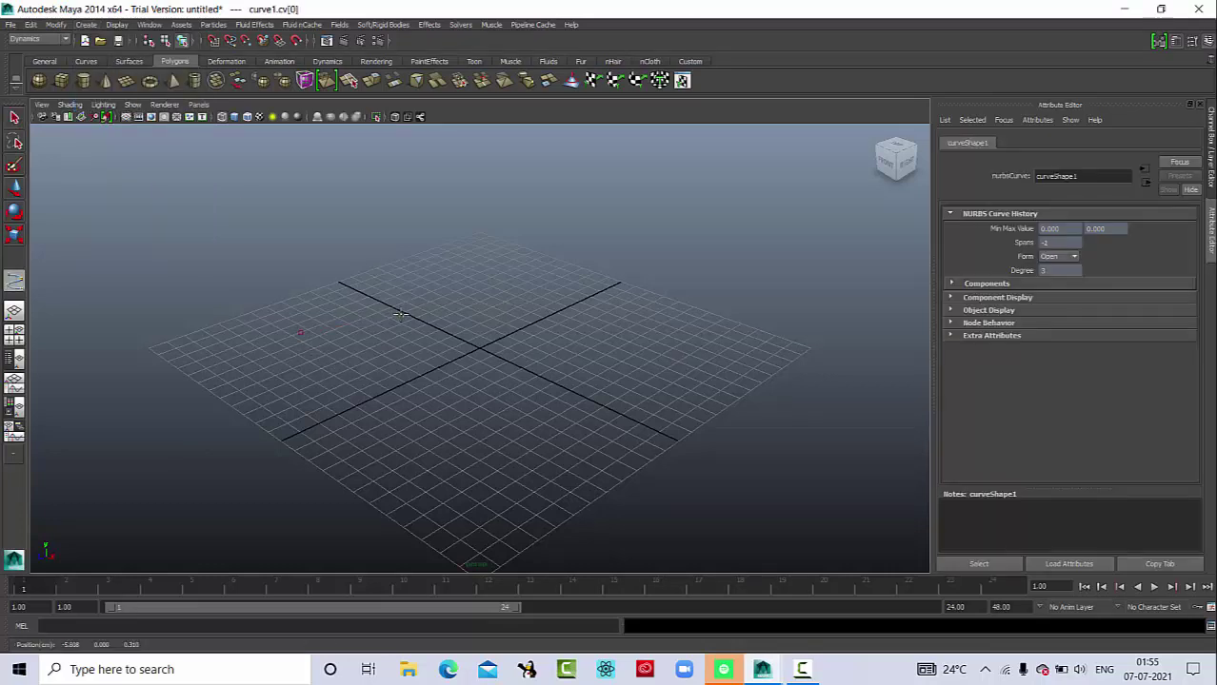
left_click(502, 312)
left_click(552, 354)
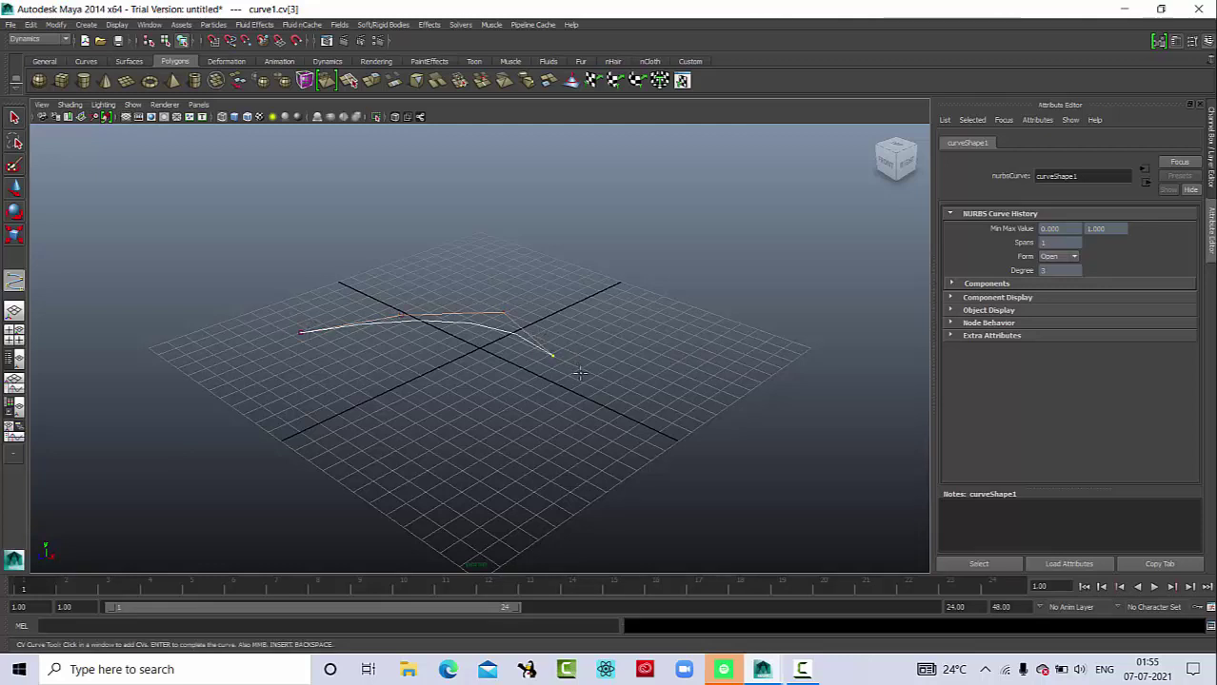
left_click(592, 361)
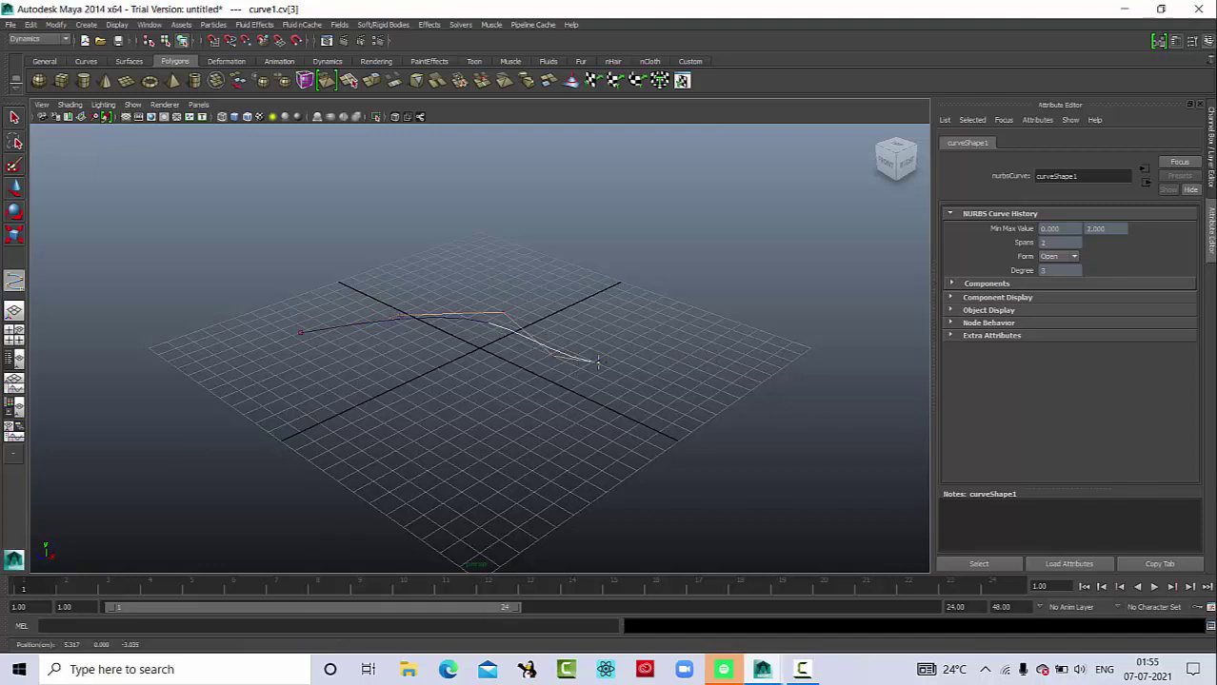
left_click(674, 333)
left_click(791, 390)
Continue the curve around the bottom and left of the grid and finish it.
left_click(727, 473)
left_click(567, 488)
left_click(352, 478)
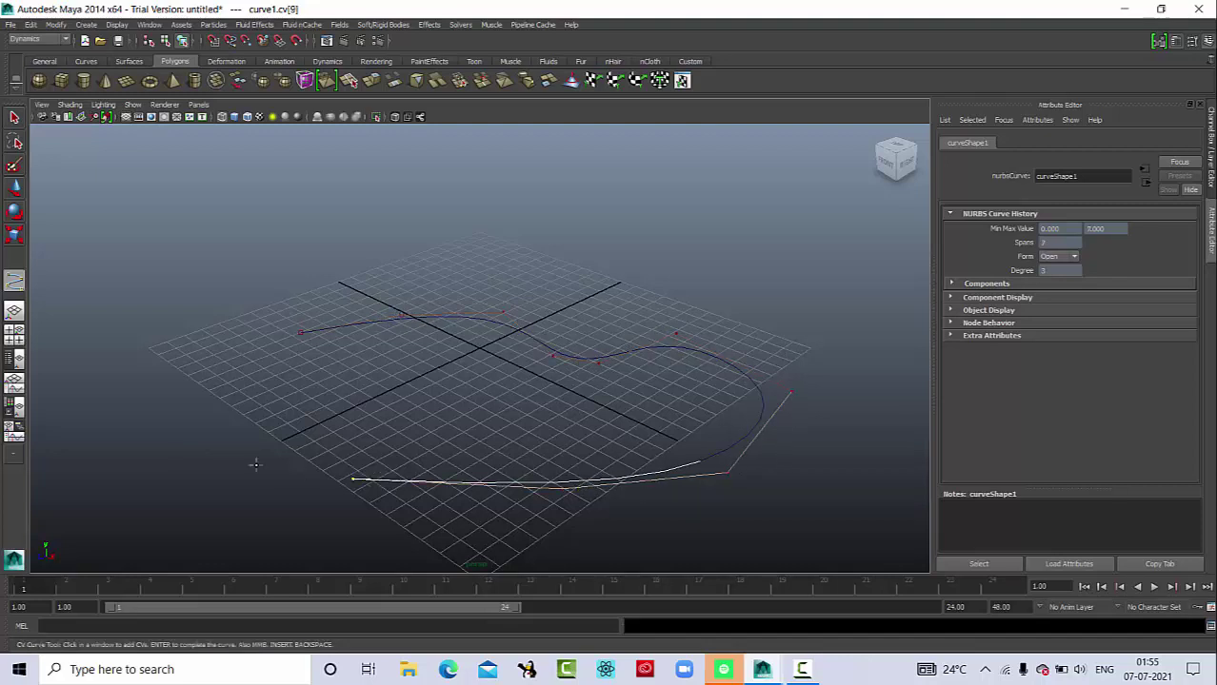
left_click(230, 428)
left_click(244, 384)
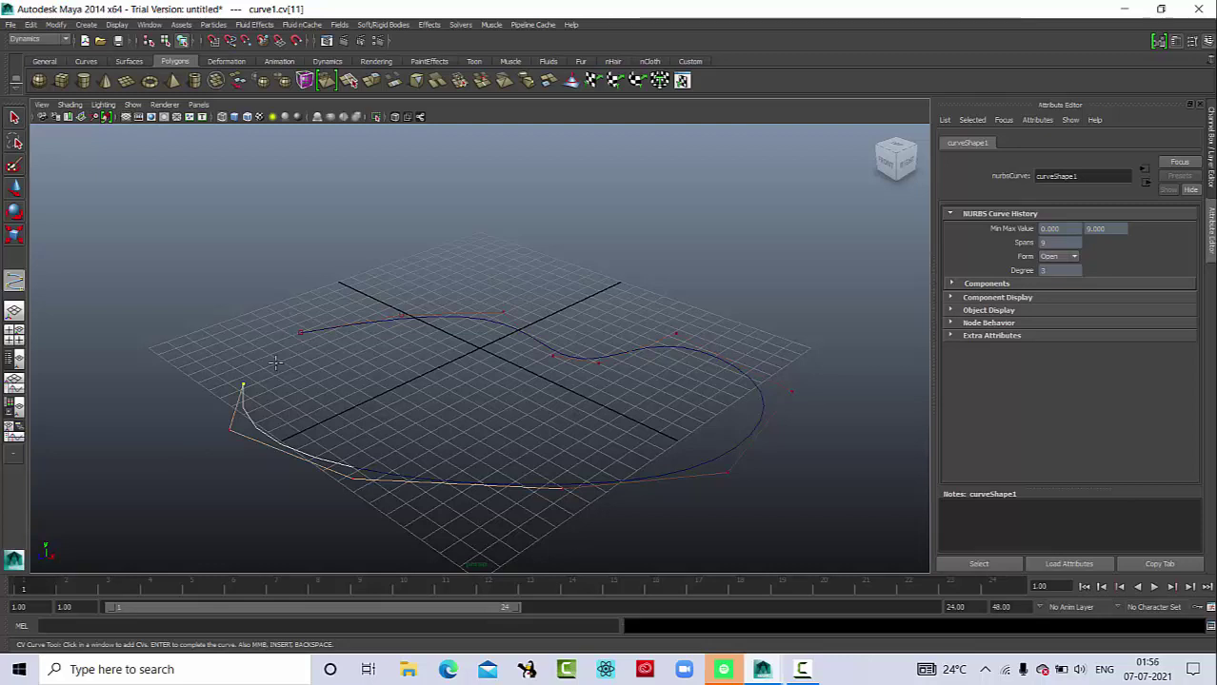
key("Return")
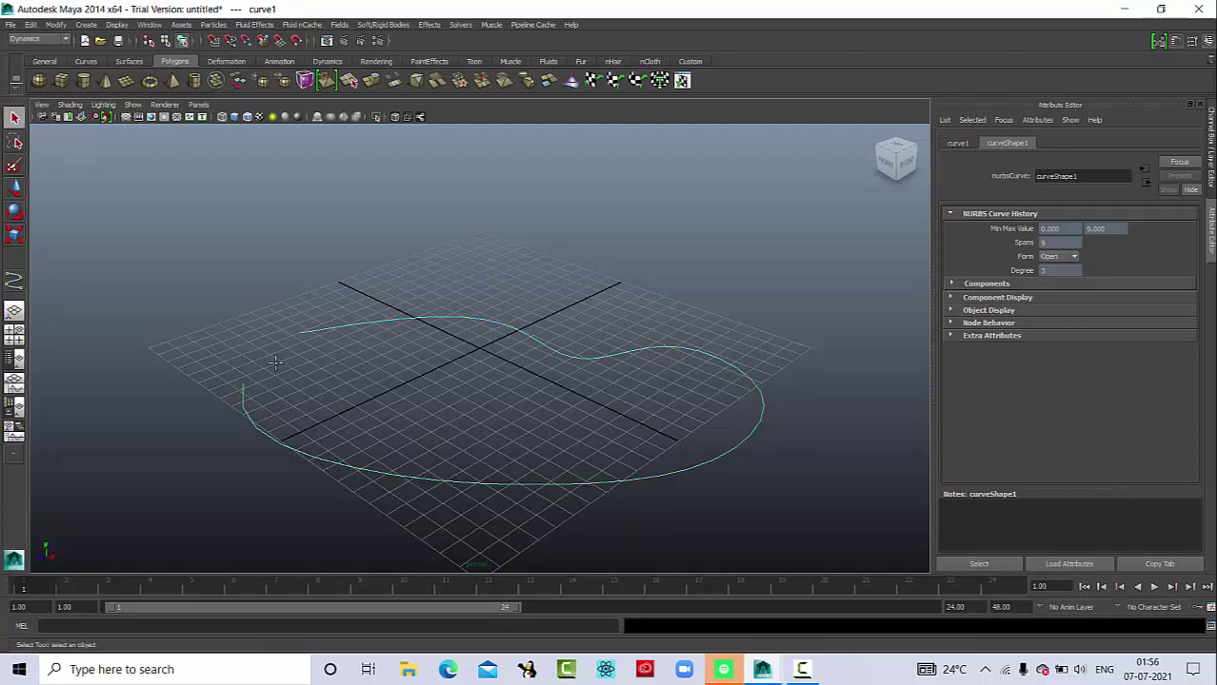
Delete curve1 and maximize the side (Right) view to fill the viewport.
key("Delete")
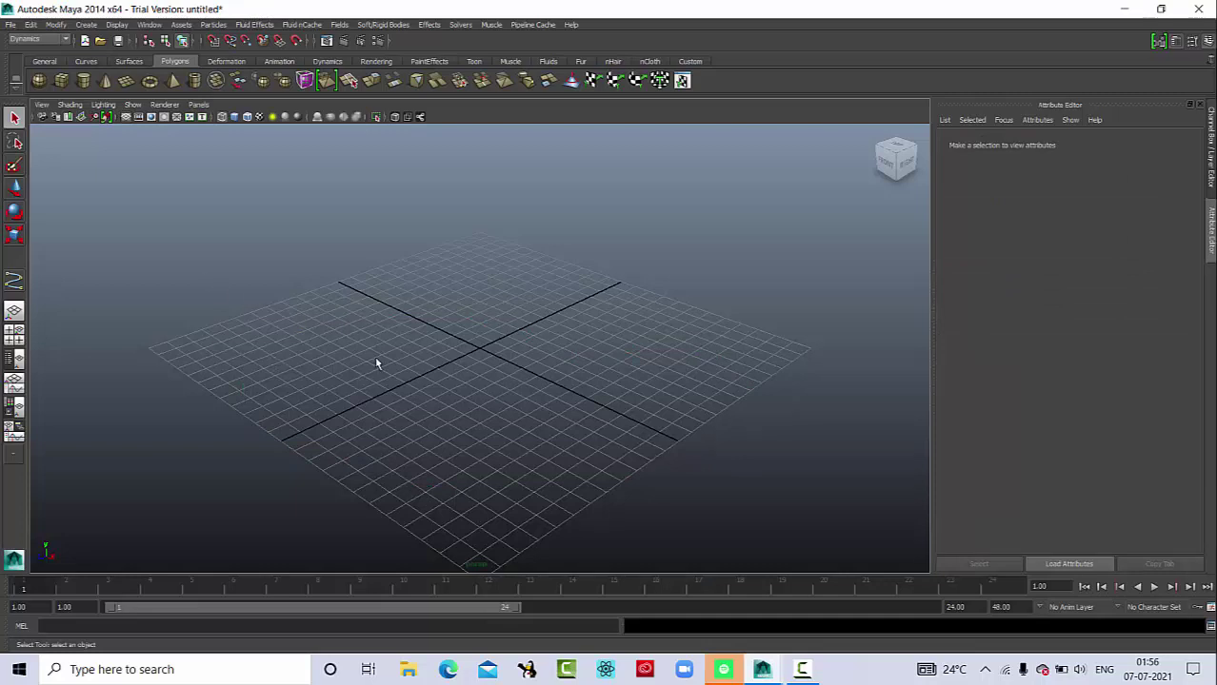
key("space")
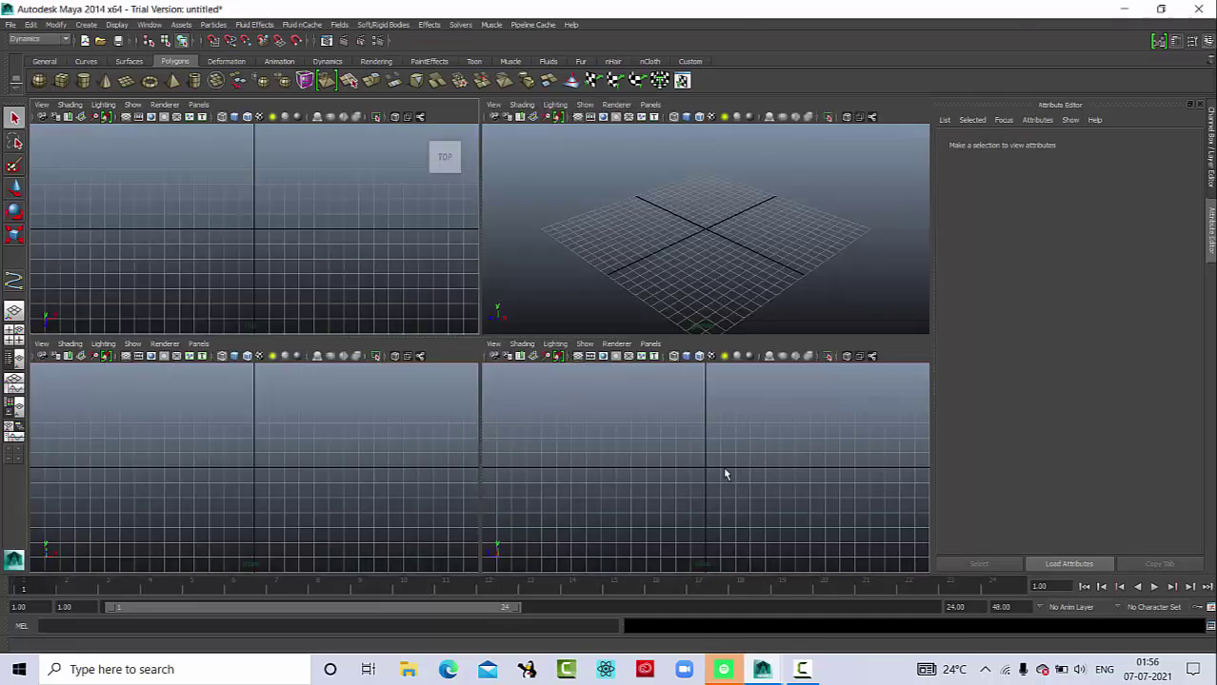
key("space")
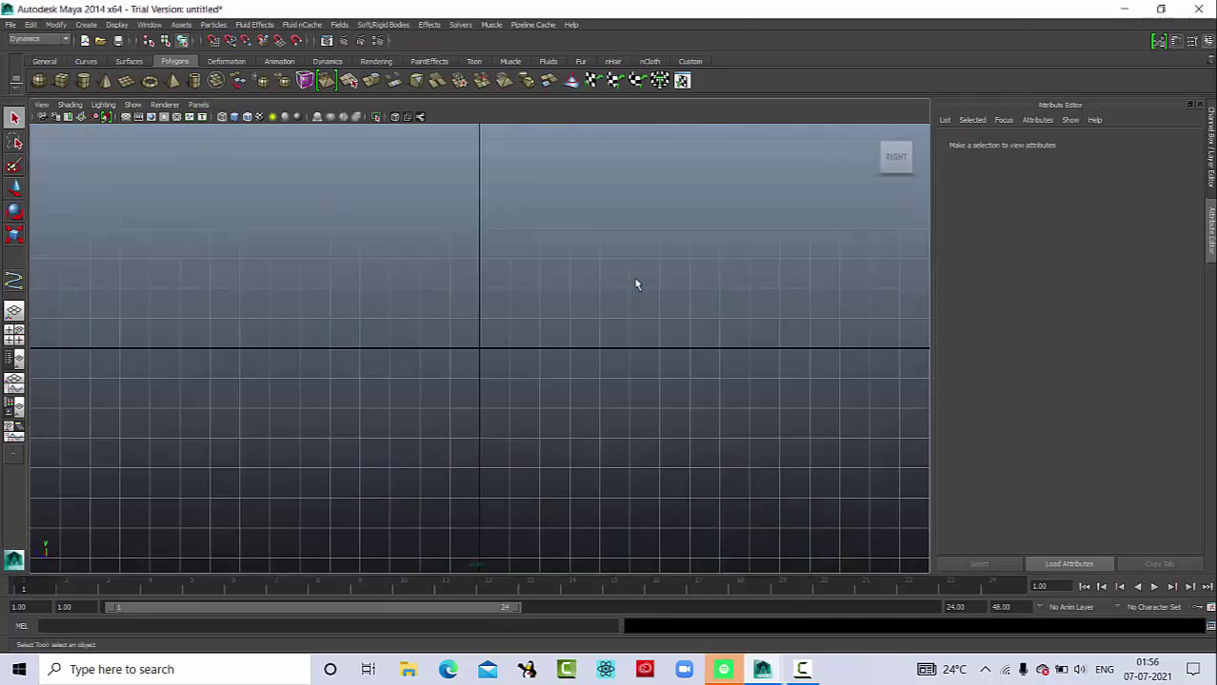
left_click(86, 24)
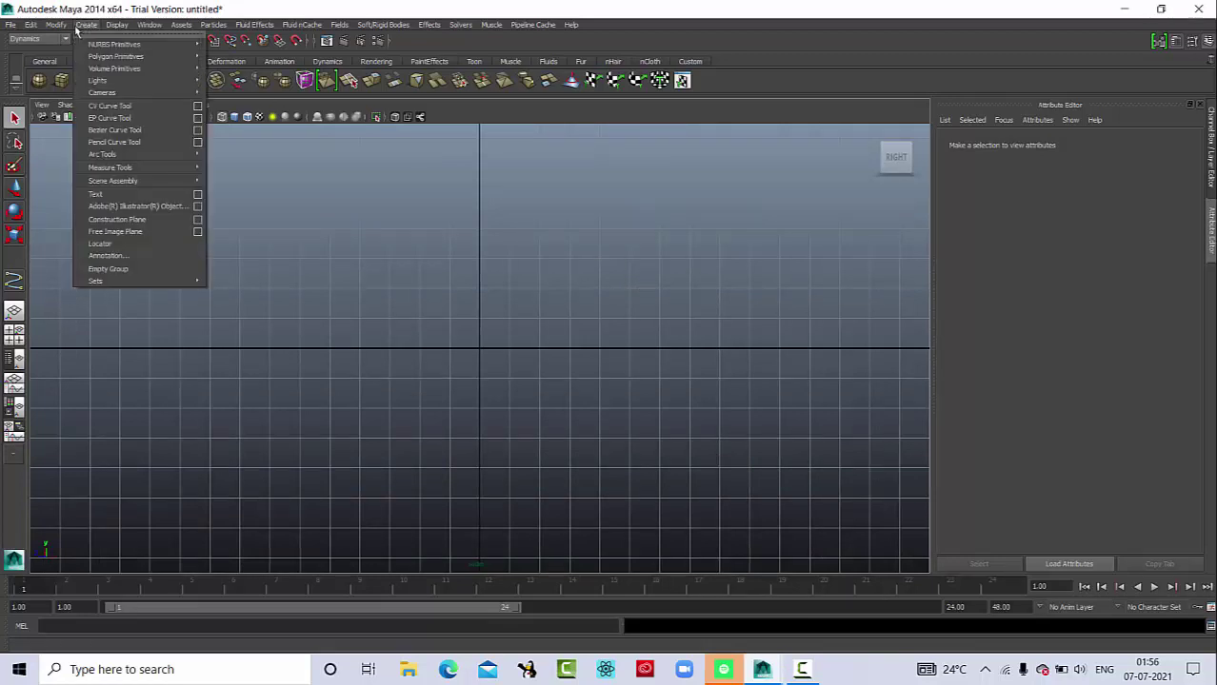
Start a CV curve at the top of the axis and shape the bottle's lip.
left_click(109, 106)
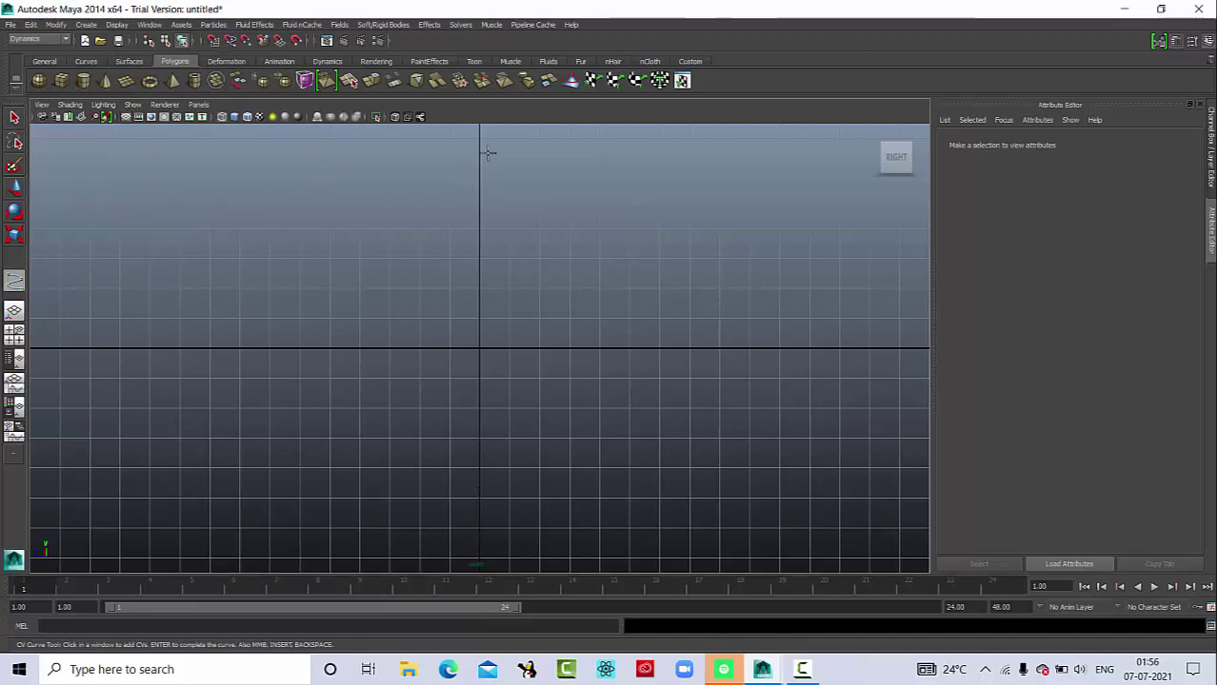
left_click(474, 195)
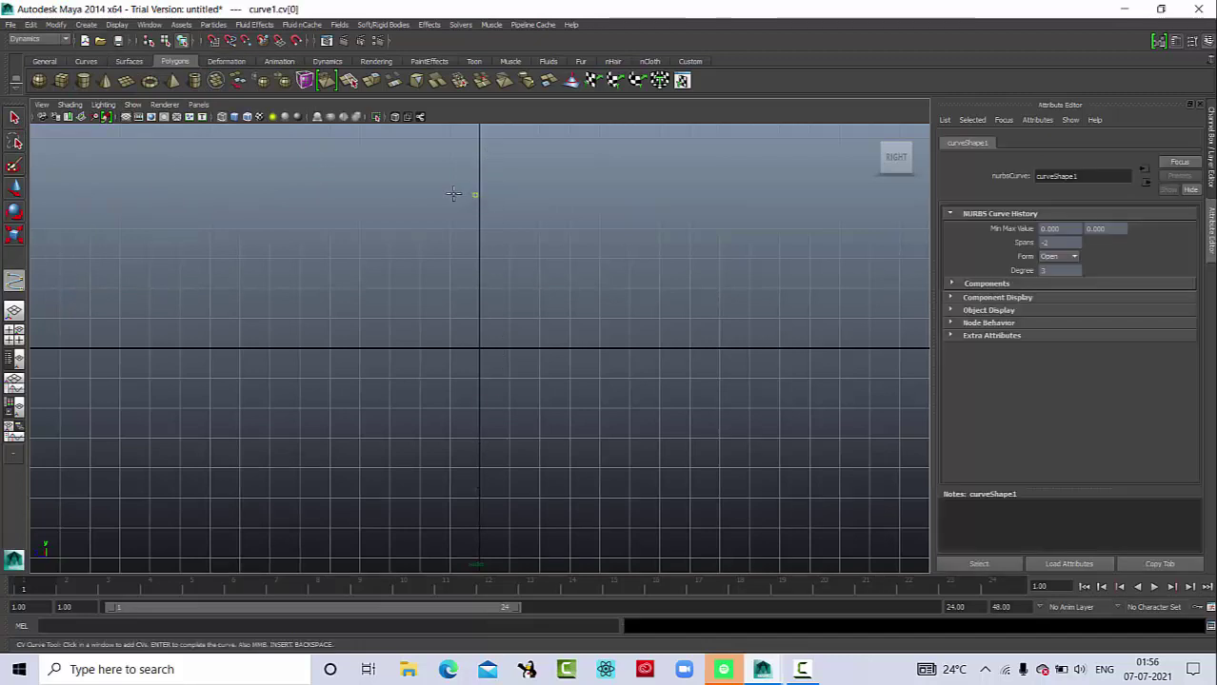
left_click(453, 194)
left_click(440, 195)
left_click(431, 192)
left_click(425, 198)
left_click(424, 203)
left_click(427, 210)
Trace the bottle's narrow neck downward with control points.
left_click(429, 217)
left_click(431, 229)
left_click(432, 241)
left_click(431, 253)
left_click(427, 264)
left_click(420, 271)
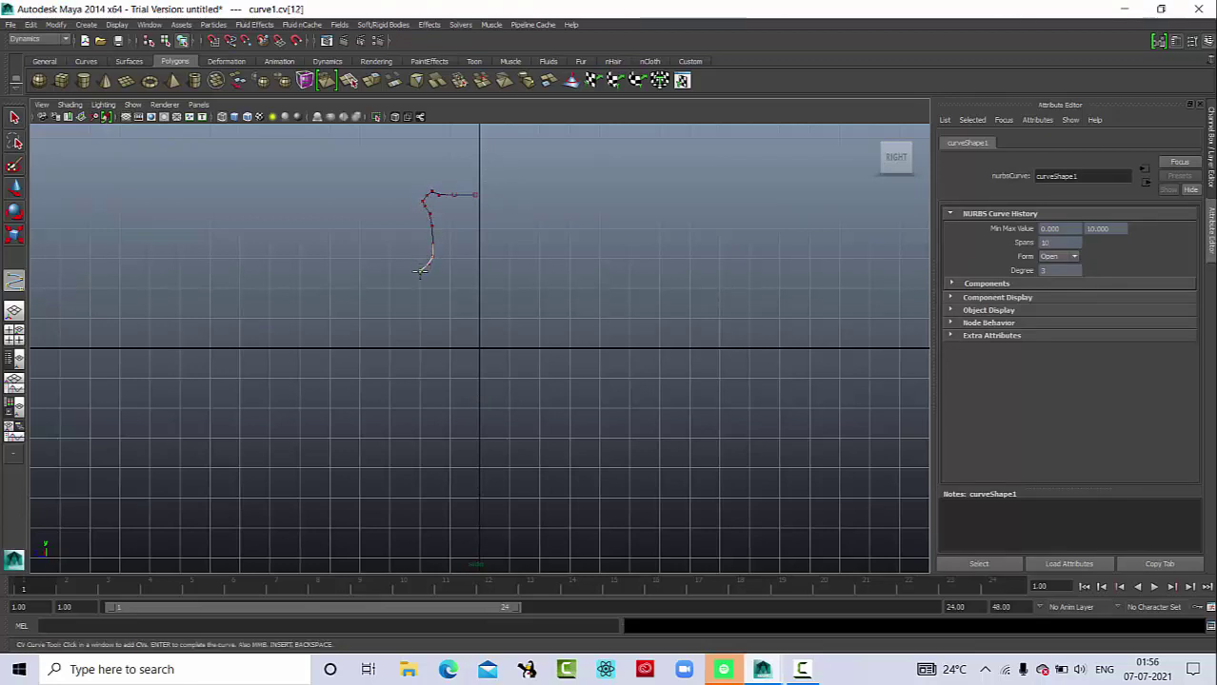
left_click(422, 274)
left_click(423, 278)
left_click(425, 283)
left_click(428, 287)
left_click(429, 291)
Widen the profile out into the bottle's shoulder, zooming out for more room.
left_click(425, 321)
left_click(416, 357)
left_click(398, 381)
left_click(359, 411)
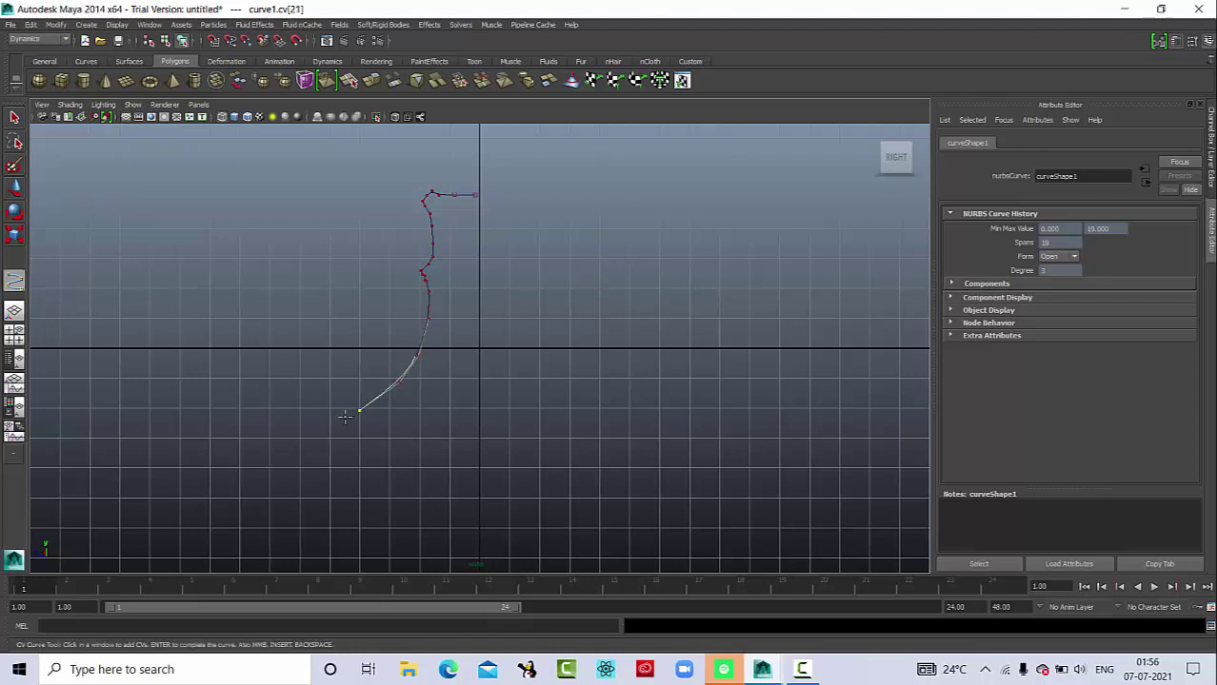
left_click(324, 439)
left_click(304, 485)
left_click(298, 529)
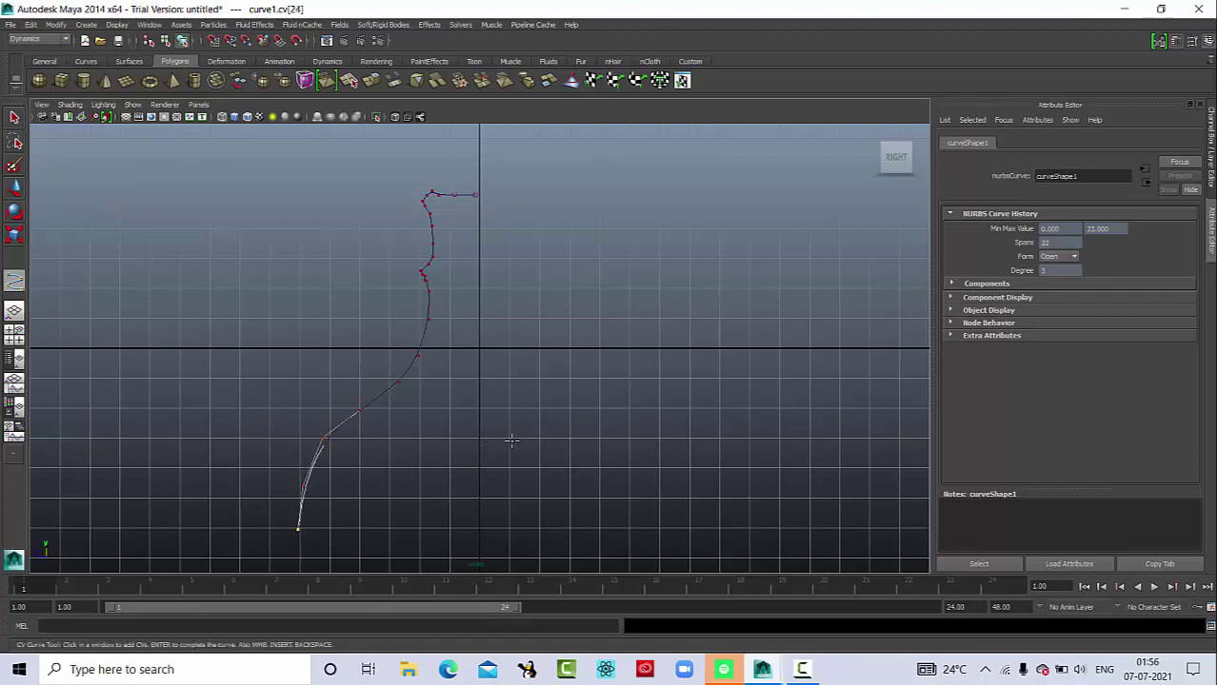
right_click_drag(511, 440, 226, 344, "alt")
middle_click_drag(226, 344, 409, 286, "alt")
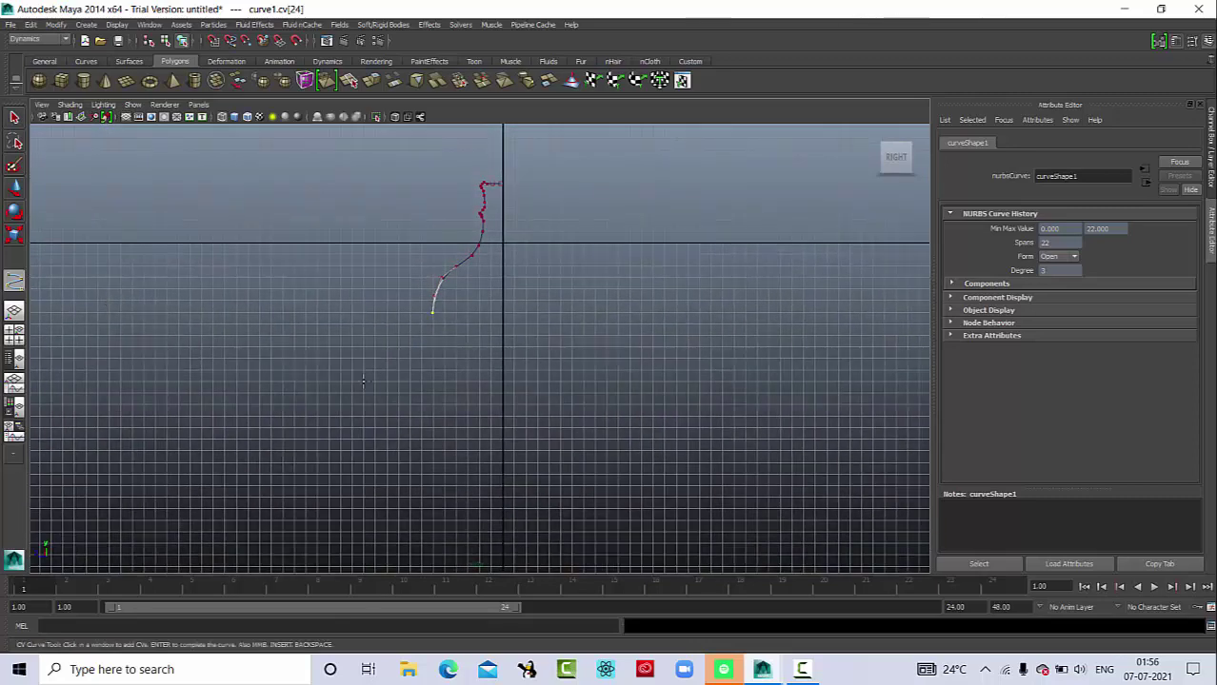
Draw the straight side and flat rounded base back to the axis, then finish the curve.
left_click(431, 464)
left_click(430, 522)
left_click(429, 529)
left_click(429, 536)
left_click(429, 542)
left_click(436, 546)
left_click(445, 547)
left_click(452, 545)
left_click(466, 549)
left_click(484, 549)
left_click(500, 550)
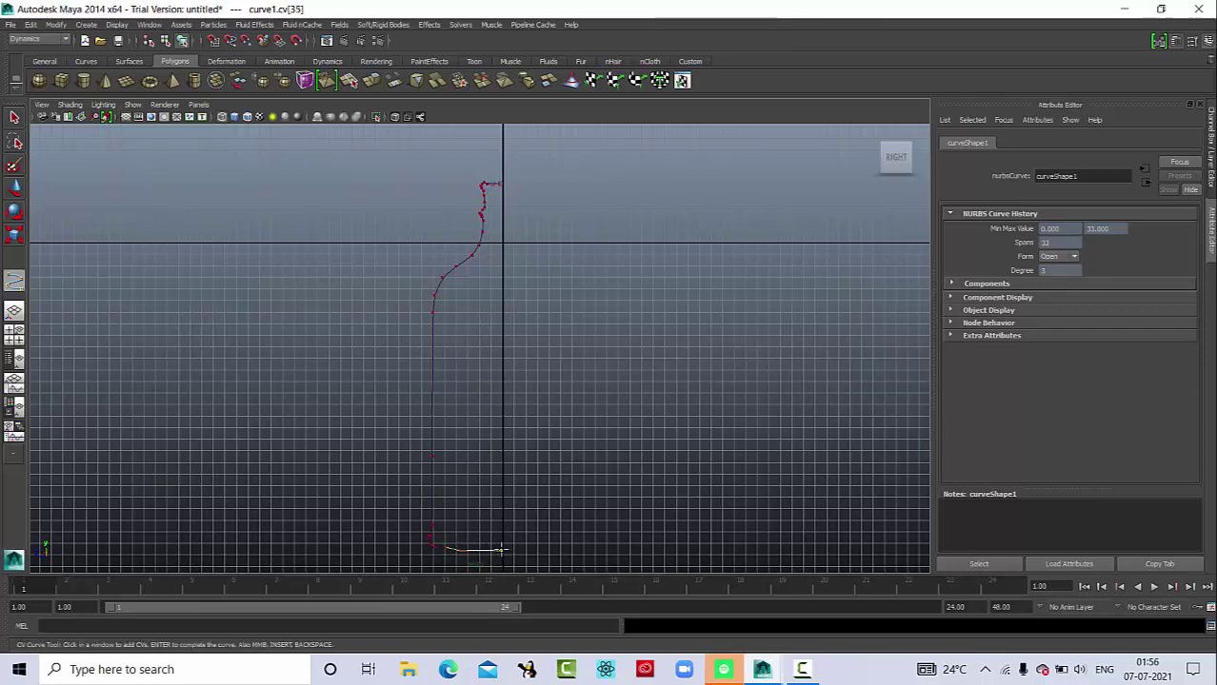
key("Return")
Return to the single perspective view and frame the bottle profile curve.
key("q")
key("space")
key("space")
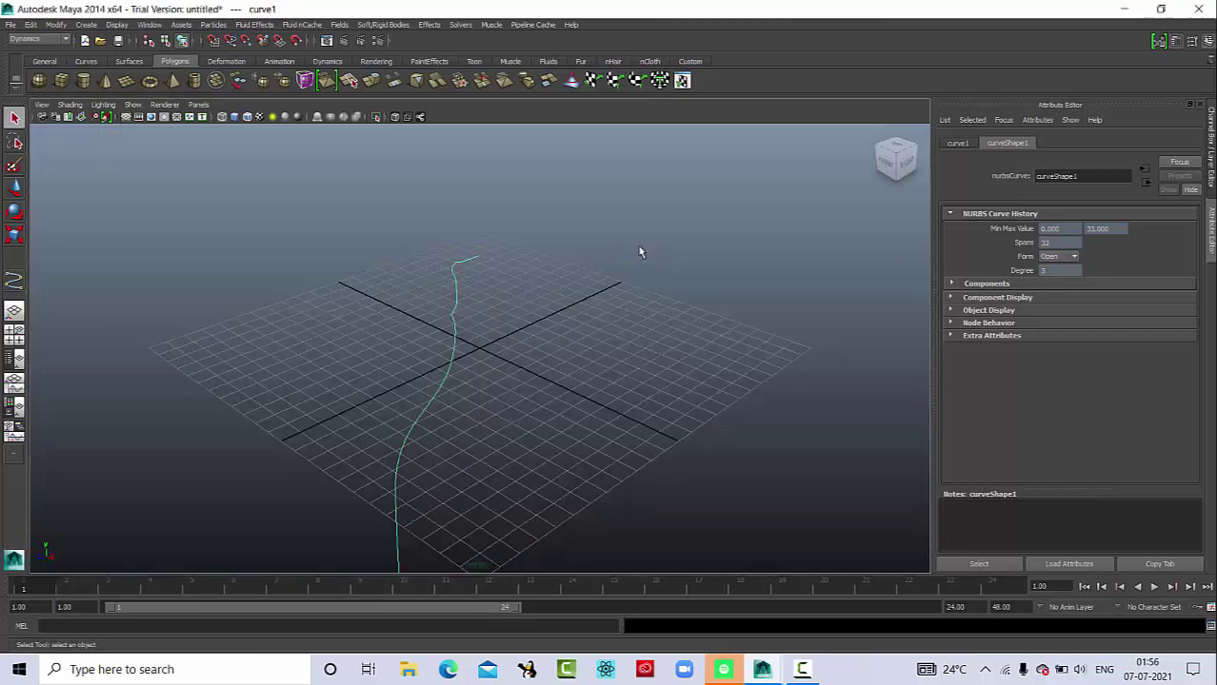
key("f")
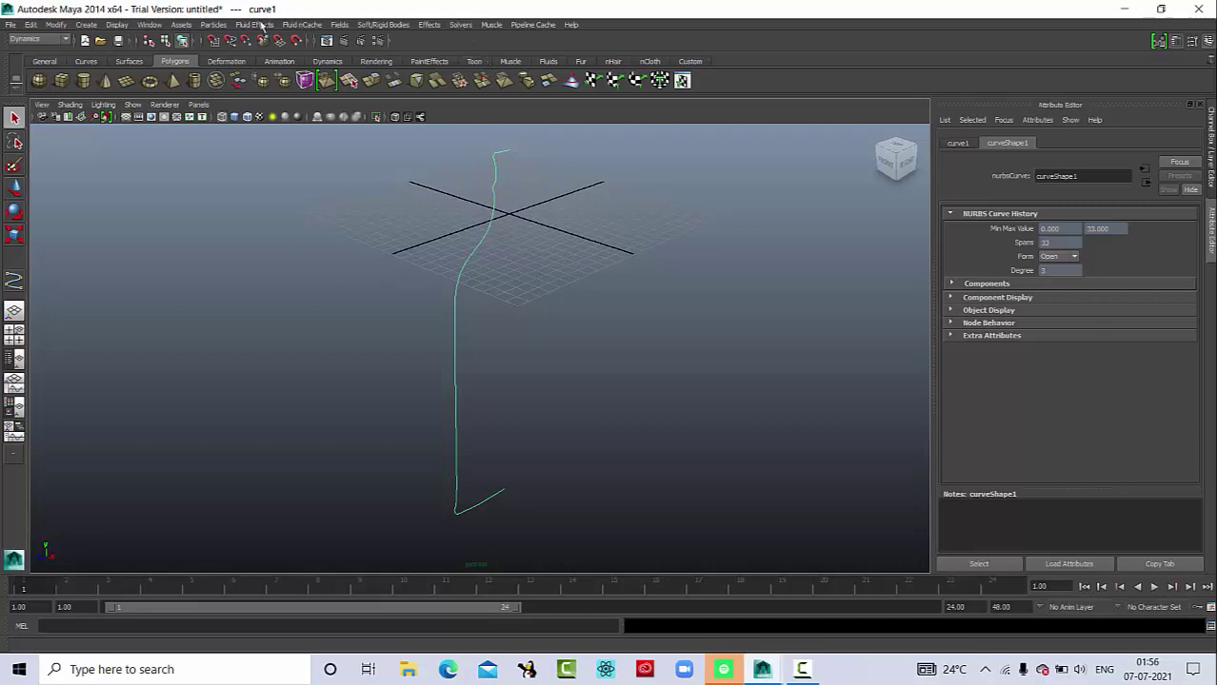
Switch the menu set from Dynamics to Surfaces and open the Surfaces menu.
left_click(21, 40)
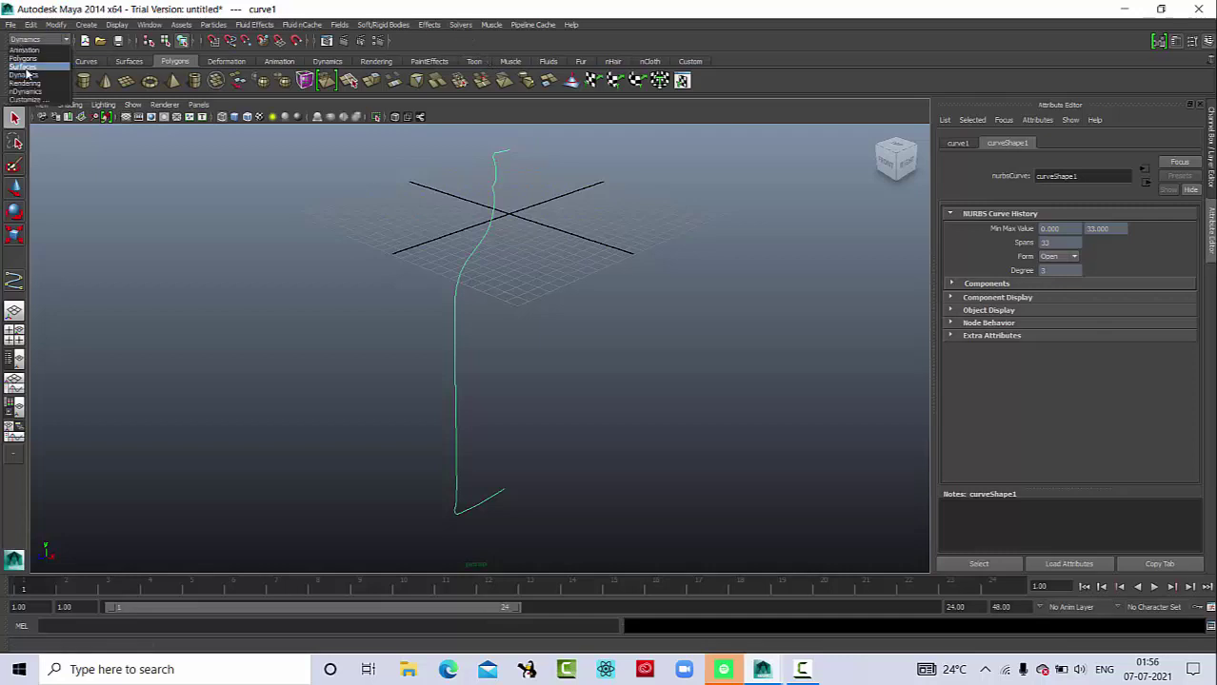
left_click(23, 67)
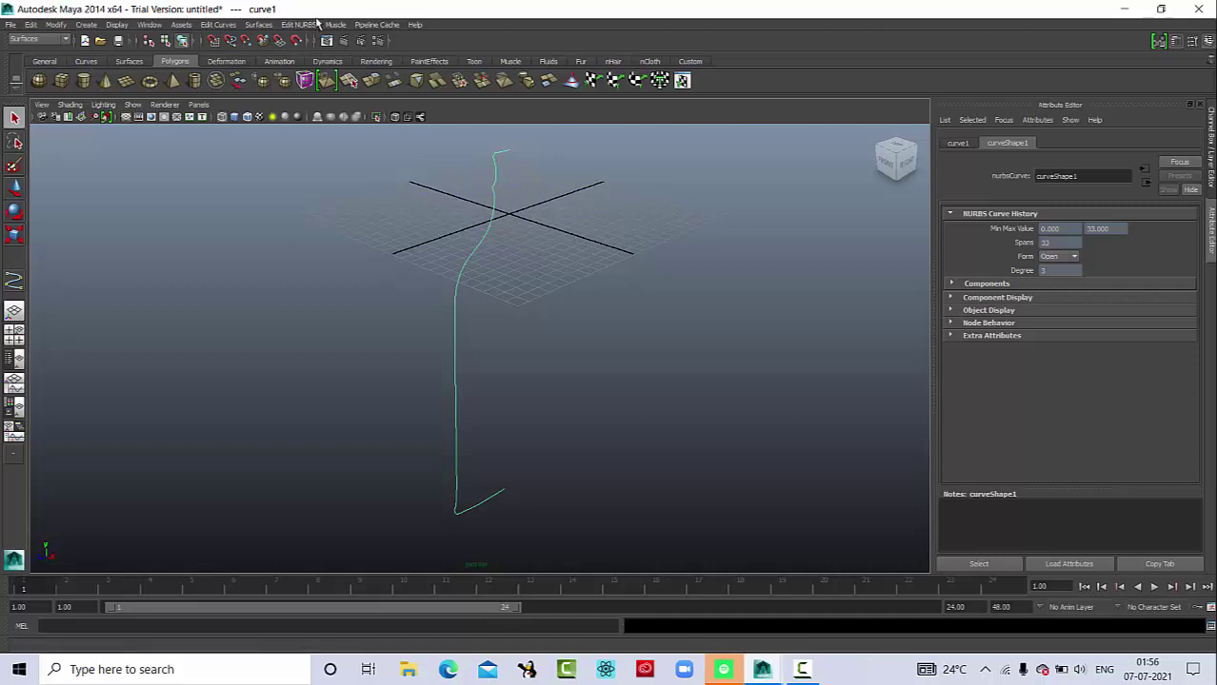
left_click(252, 25)
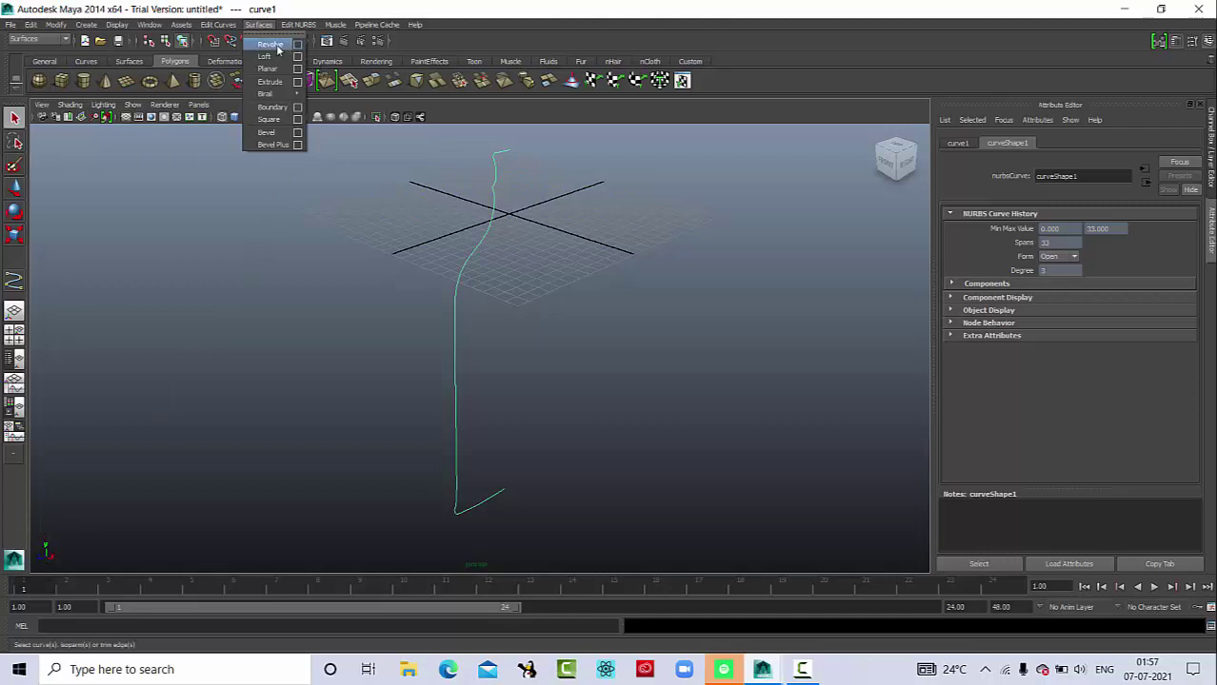
Revolve the profile into a bottle surface and inspect it shaded from the side.
left_click(270, 46)
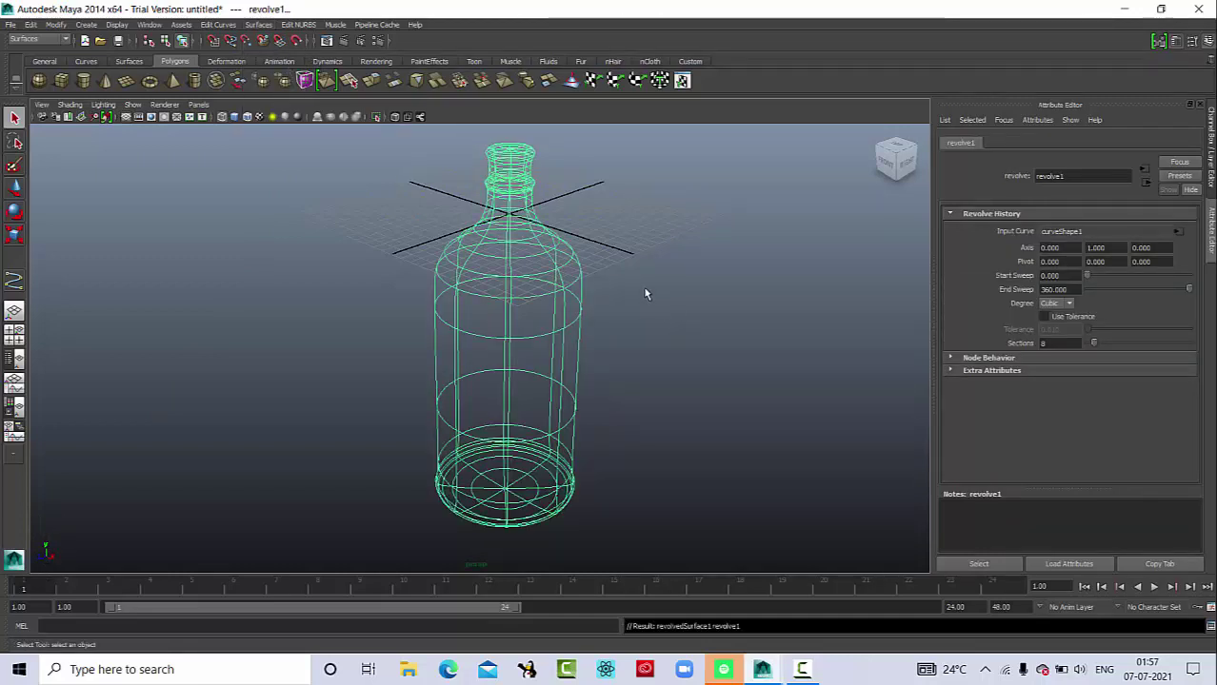
left_click(628, 306)
key("6")
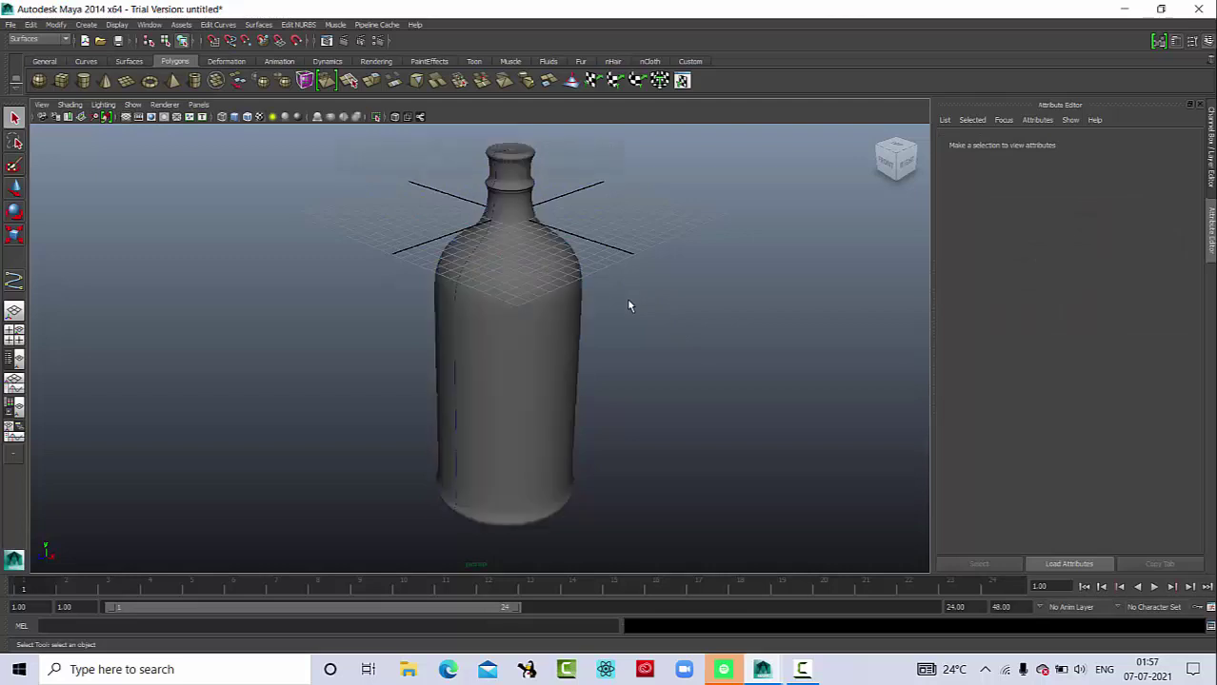
mouse_move(620, 320)
left_mouse_down("alt")
mouse_move(602, 307)
mouse_move(565, 380)
mouse_move(532, 363)
mouse_move(581, 394)
mouse_move(518, 327)
mouse_move(556, 356)
mouse_move(535, 367)
mouse_move(560, 365)
left_mouse_up("alt")
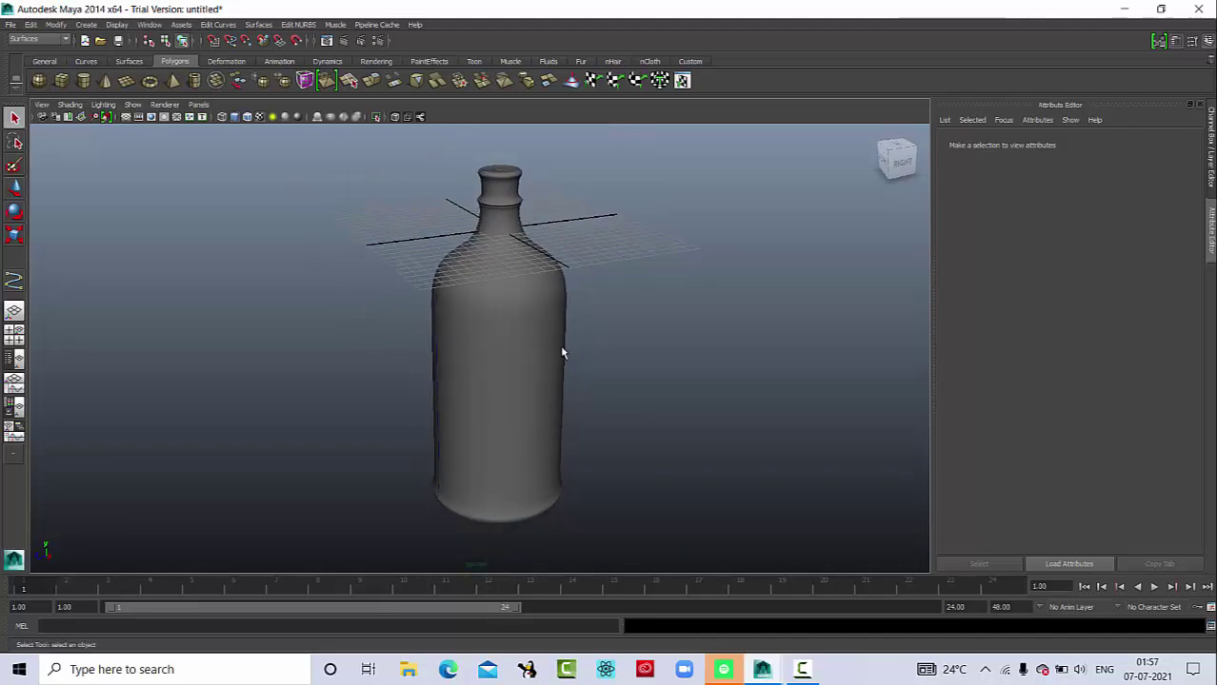
key("ctrl+a")
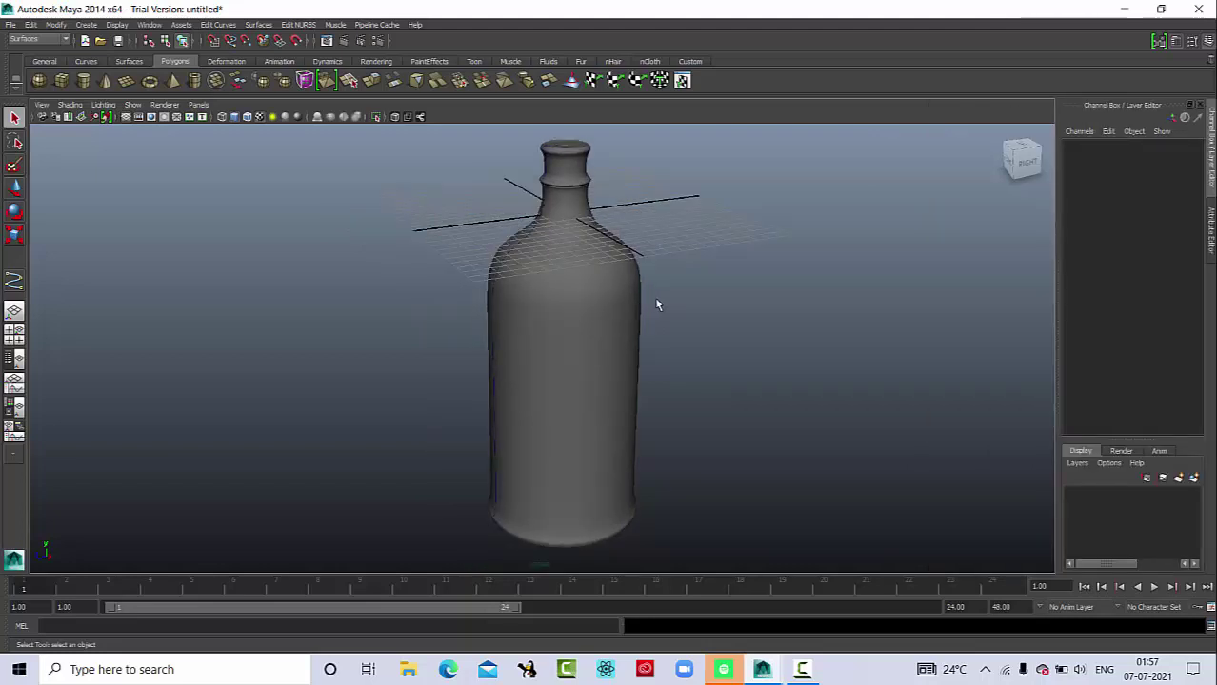
key("ctrl+a")
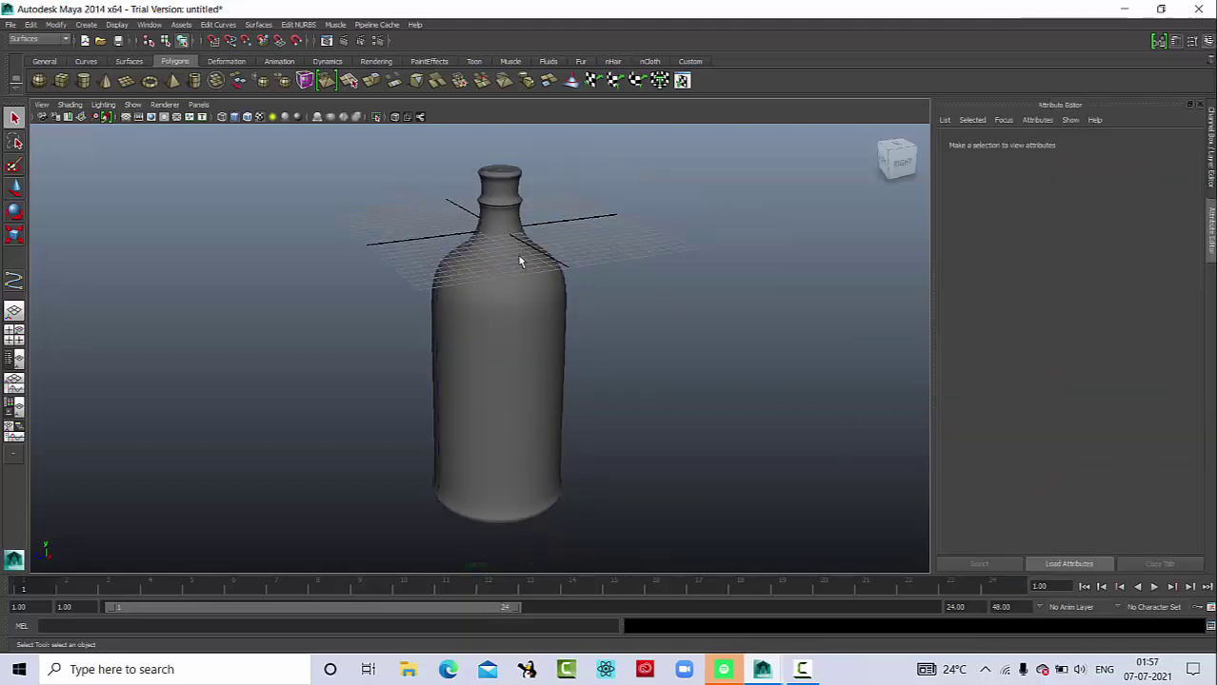
Select everything, delete the bottle and its curve, and go to the side view.
right_click(393, 196)
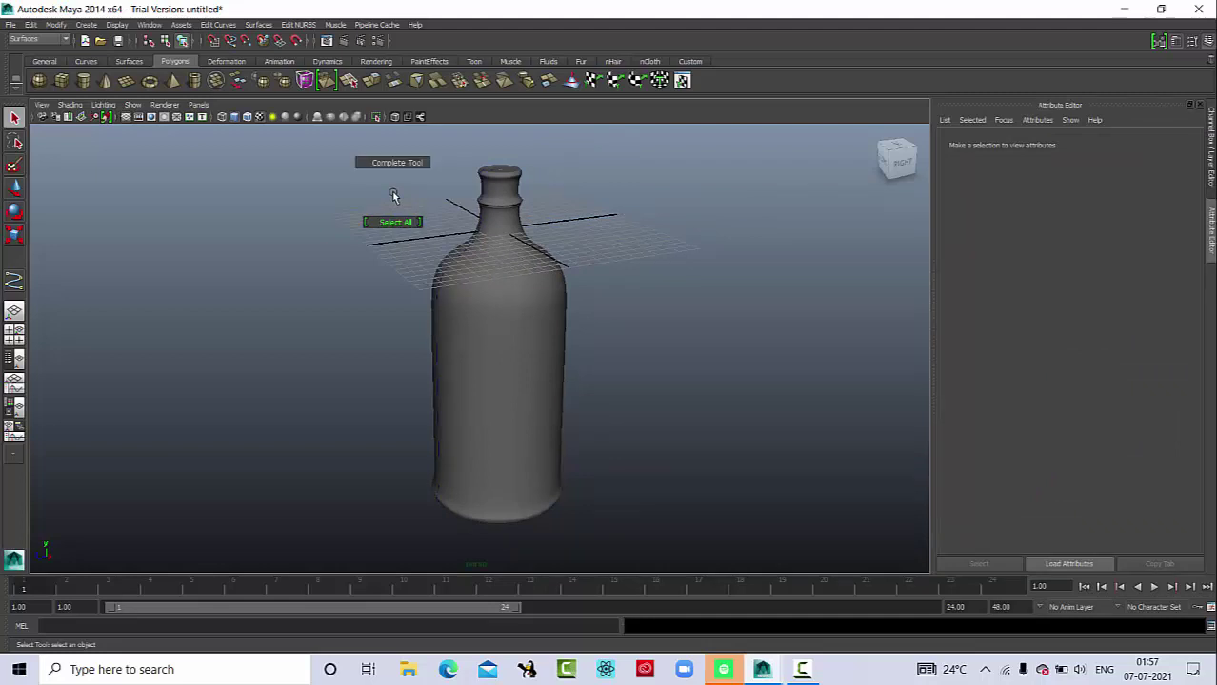
left_click(385, 225)
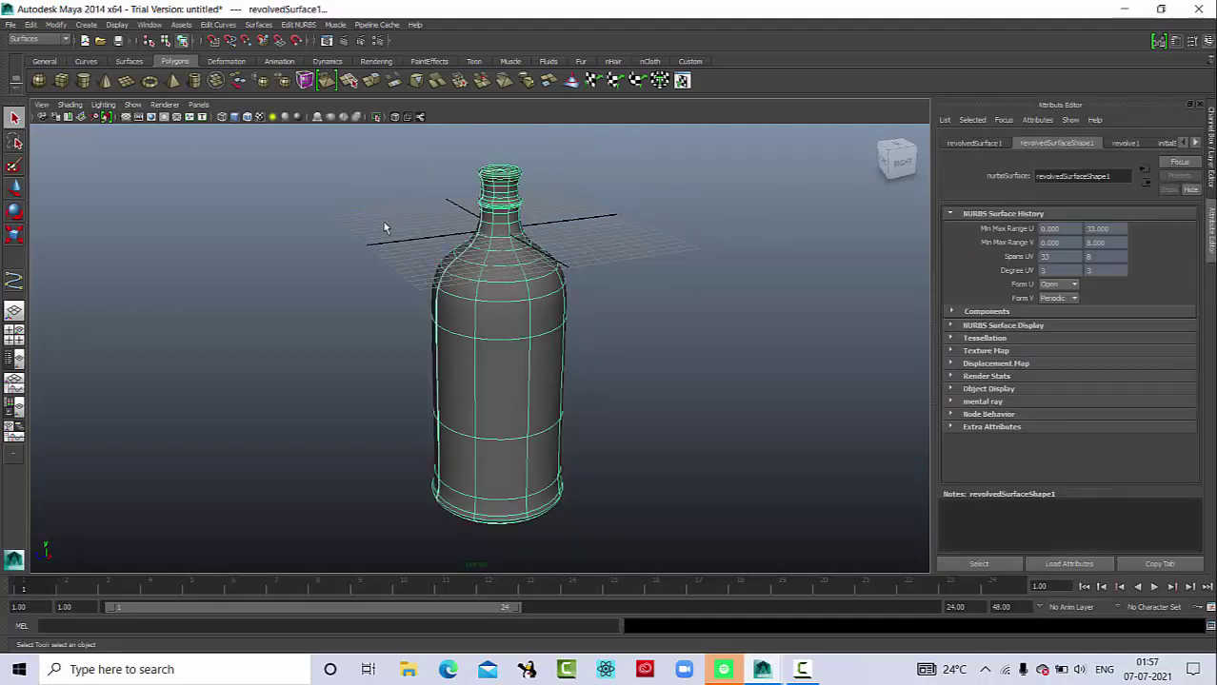
key("Delete")
key("space")
key("space")
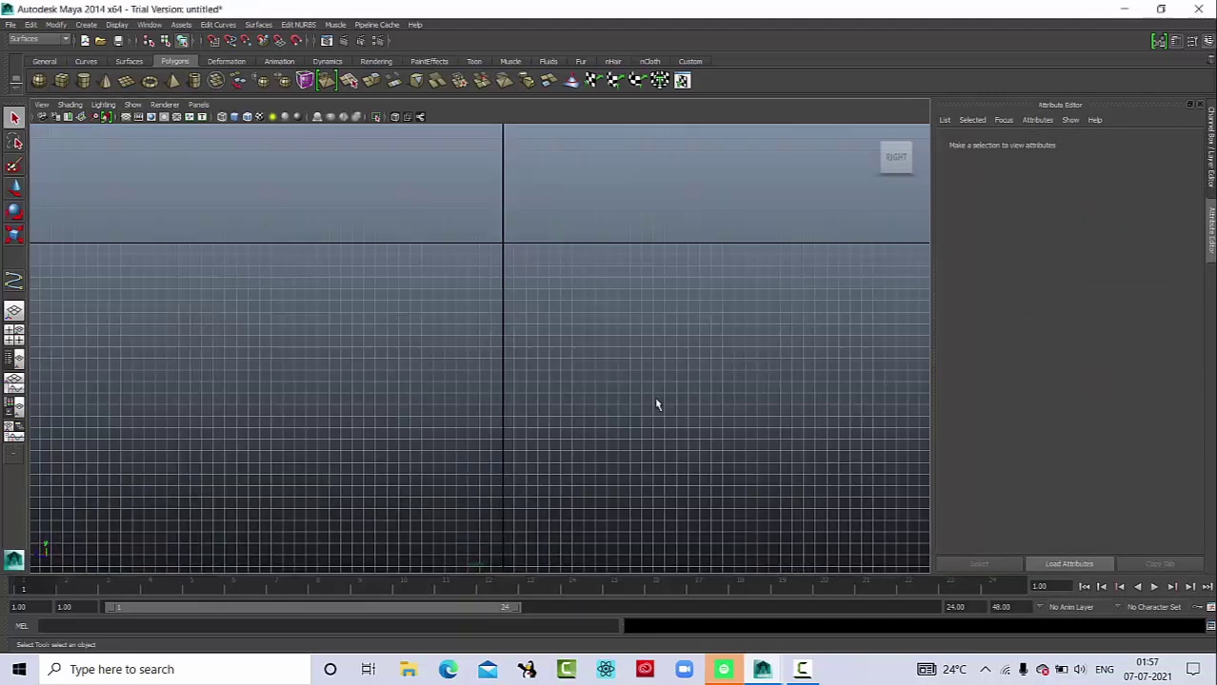
Draw the goblet bowl as a CV curve from the rim down to the stem top.
mouse_move(640, 328)
middle_mouse_down("alt")
mouse_move(652, 399)
mouse_move(630, 456)
middle_mouse_up("alt")
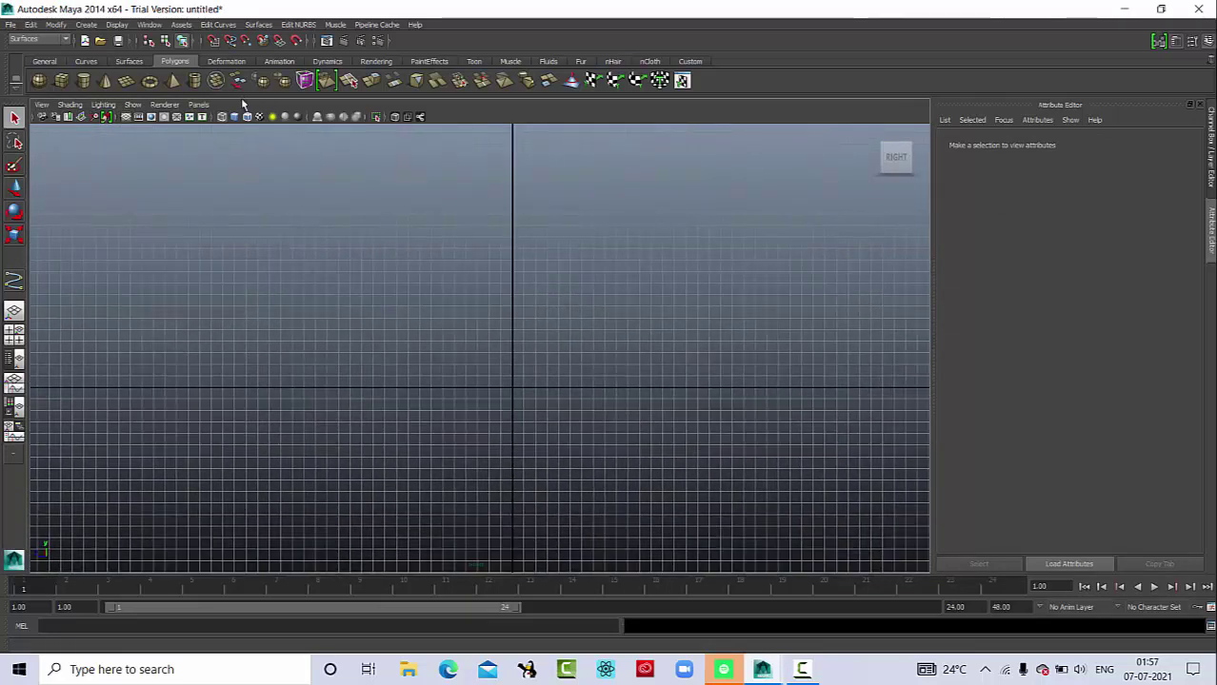
left_click(85, 26)
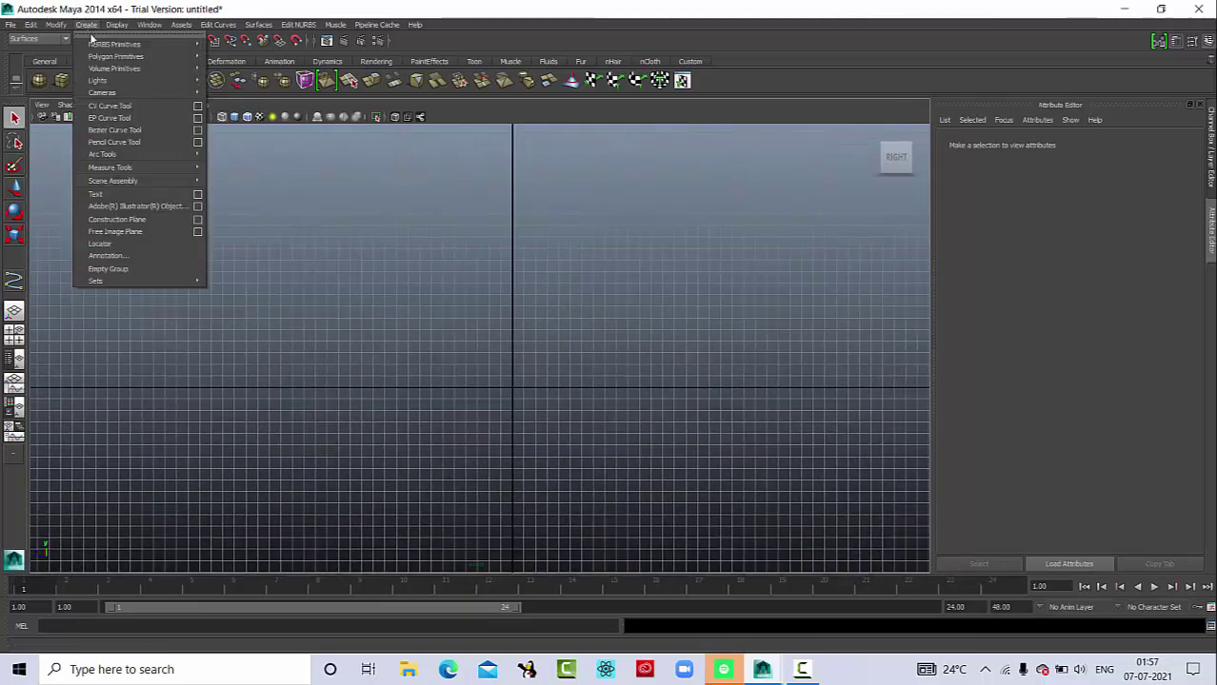
left_click(110, 106)
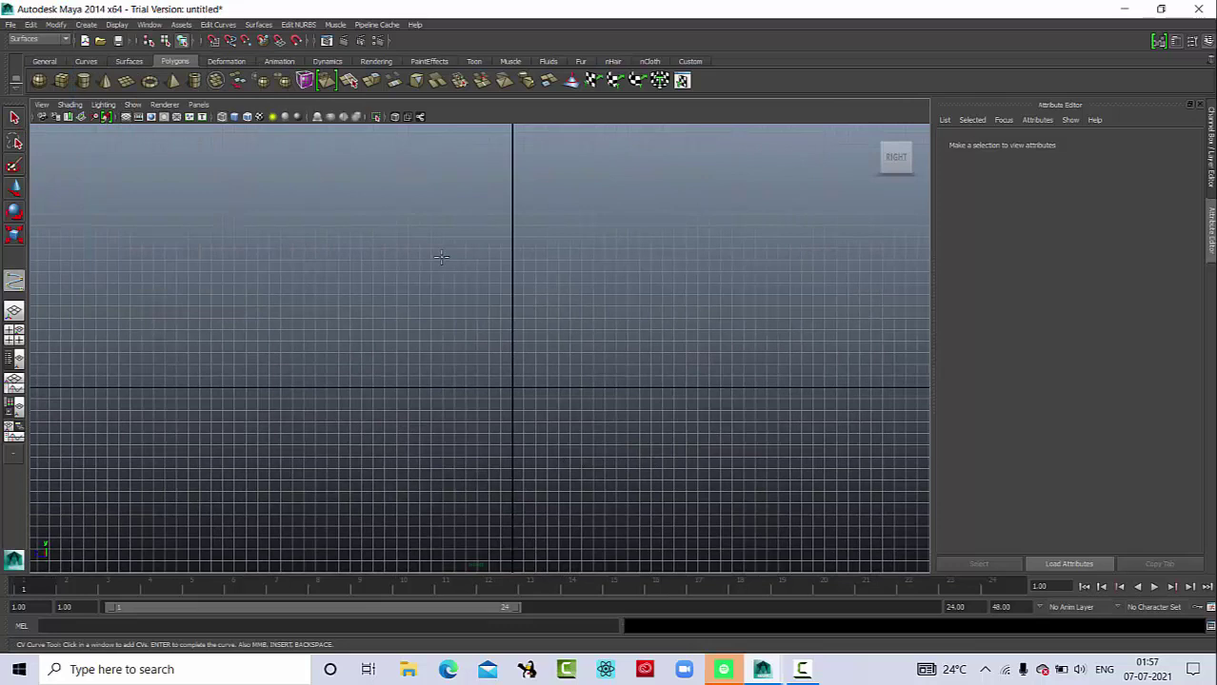
left_click(399, 173)
left_click(383, 204)
left_click(362, 282)
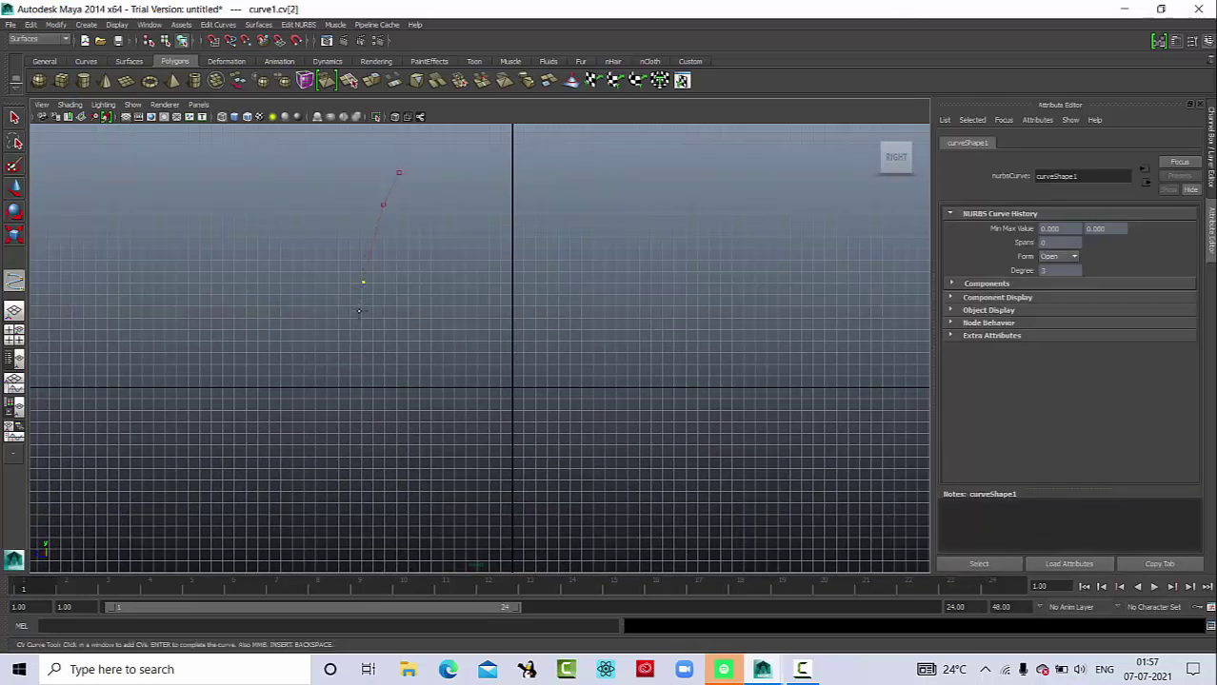
left_click(364, 325)
left_click(373, 348)
left_click(392, 367)
left_click(420, 377)
left_click(448, 381)
Continue the profile down the stem and along the base, finish it, and return to perspective.
left_click(475, 381)
left_click(488, 401)
left_click(493, 421)
left_click(491, 464)
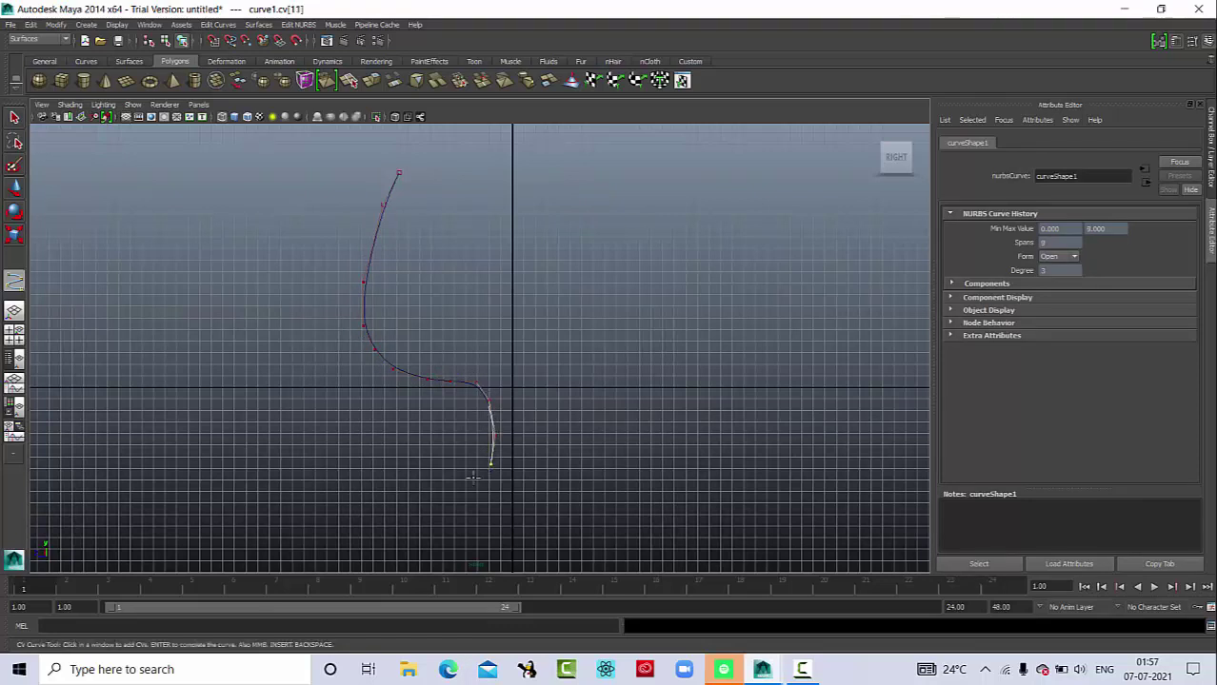
left_click(473, 477)
left_click(461, 483)
left_click(445, 487)
left_click(433, 493)
left_click(430, 503)
left_click_drag(430, 504, 512, 505)
key("Return")
key("space")
key("space")
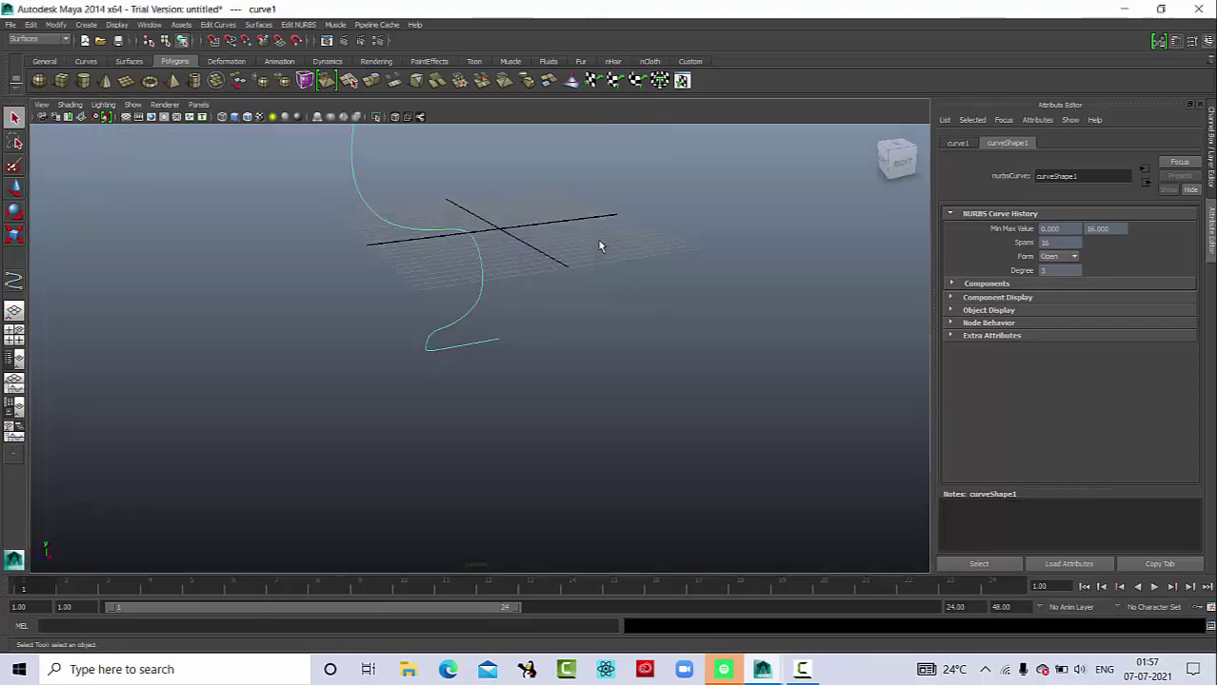
Revolve the goblet profile a full 360° with 8 sections and orbit around the result.
left_click_drag(598, 246, 567, 260, "alt")
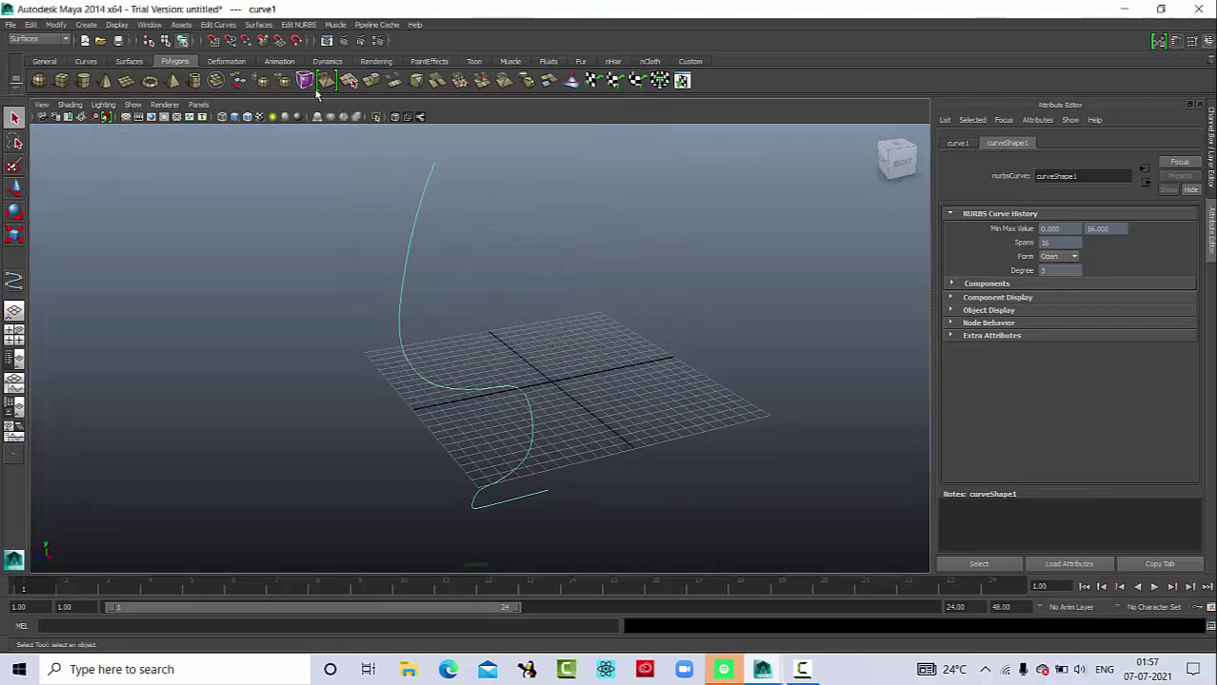
left_click(258, 24)
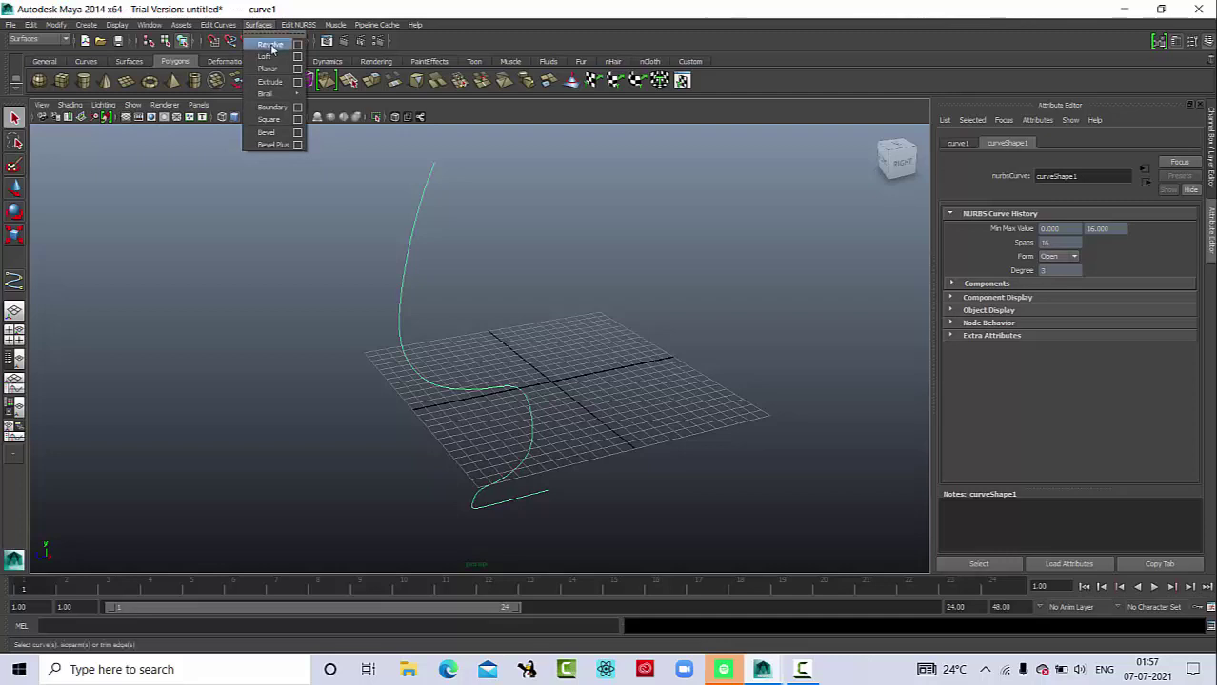
left_click(270, 44)
right_click_drag(824, 335, 618, 306, "alt")
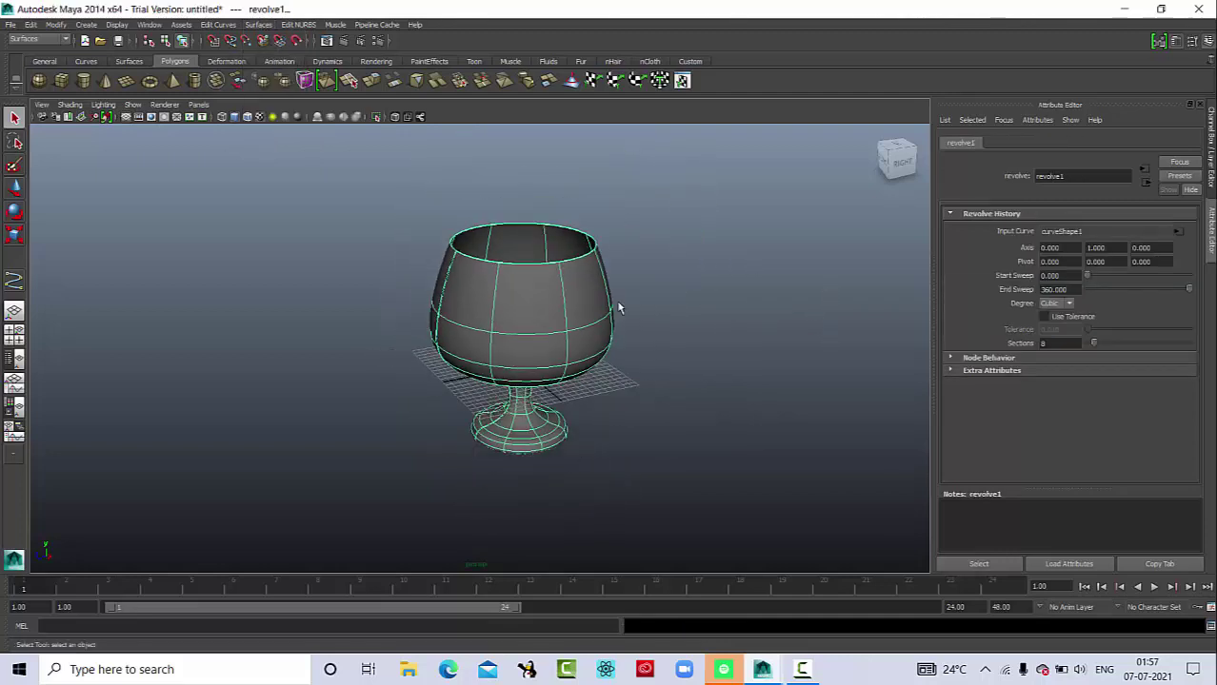
mouse_move(618, 307)
left_mouse_down("alt")
mouse_move(652, 267)
mouse_move(682, 290)
left_mouse_up("alt")
mouse_move(682, 290)
right_mouse_down("alt")
mouse_move(692, 365)
mouse_move(716, 401)
right_mouse_up("alt")
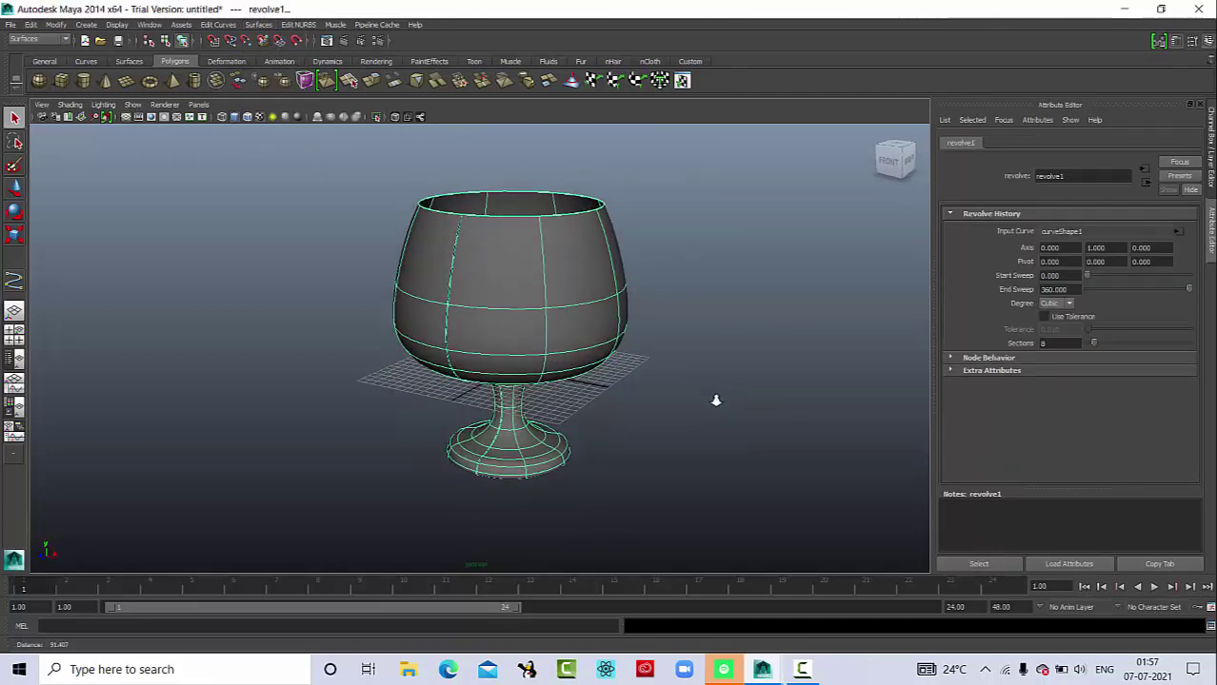